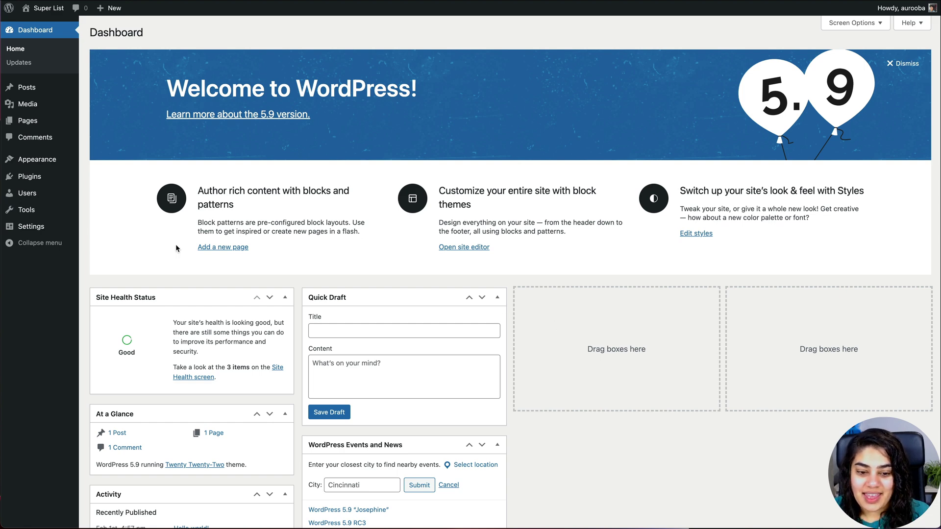
- Search the plugin directory for 'super list', then install and activate Super List Block
left_click(95, 192)
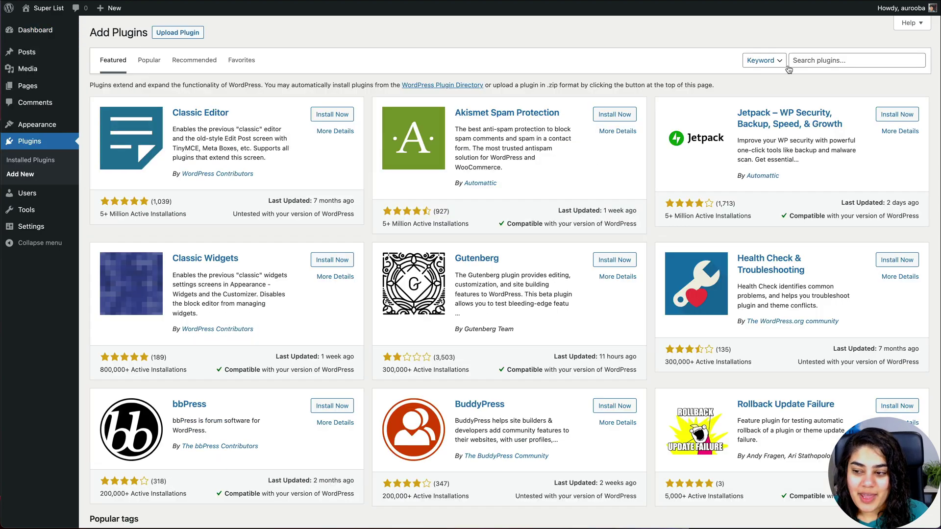
left_click(832, 61)
type("\"super list\"")
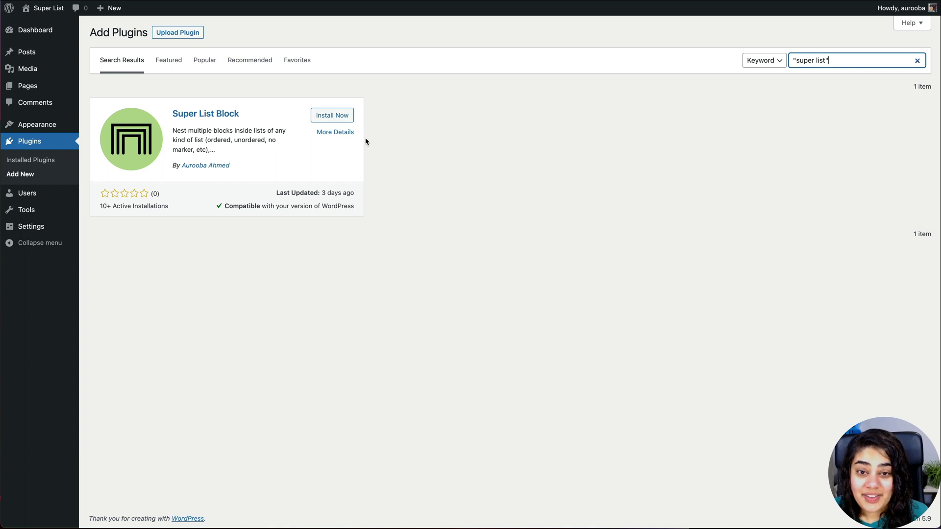
left_click(332, 115)
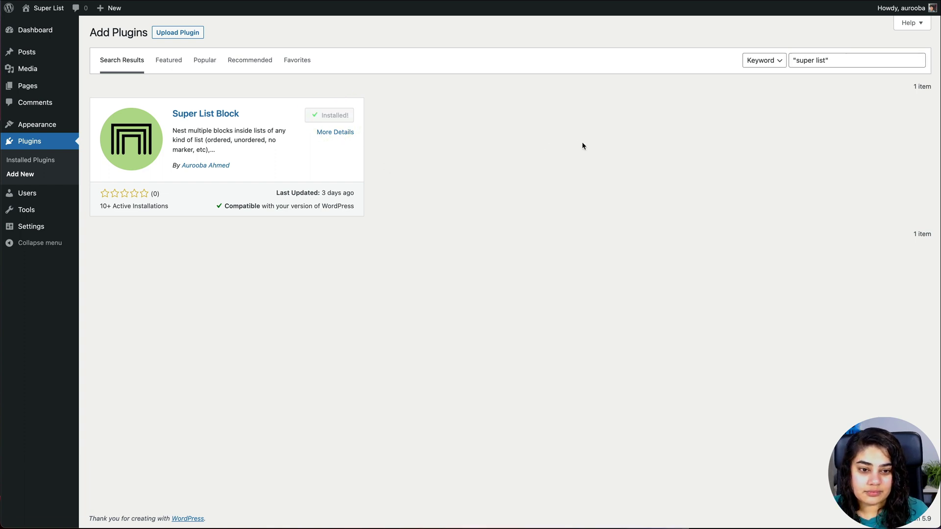
key("Return")
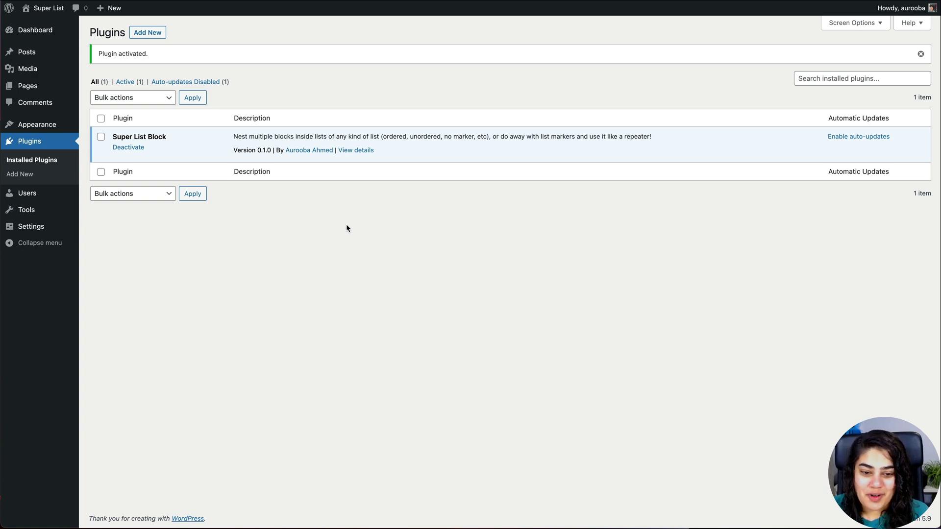
- Open the Super List Block Demo page and browse the block library
mouse_move(40, 87)
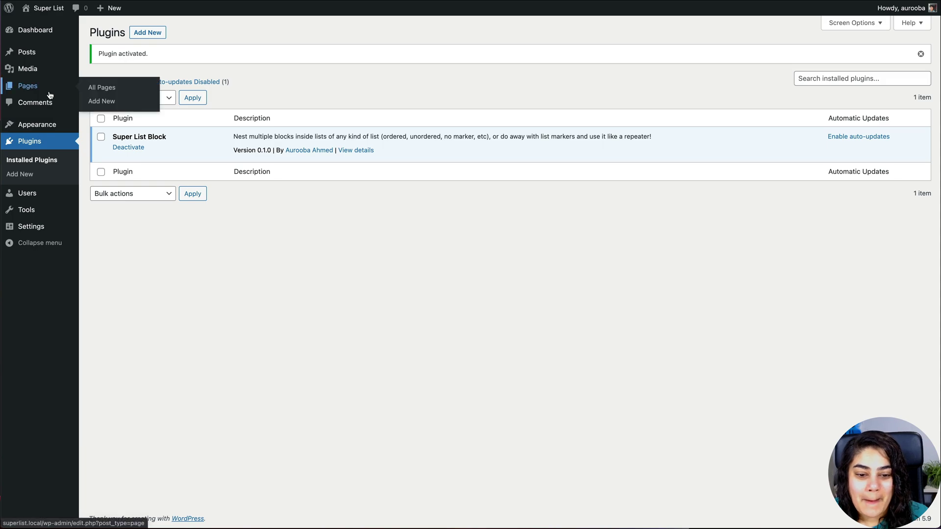
left_click(93, 101)
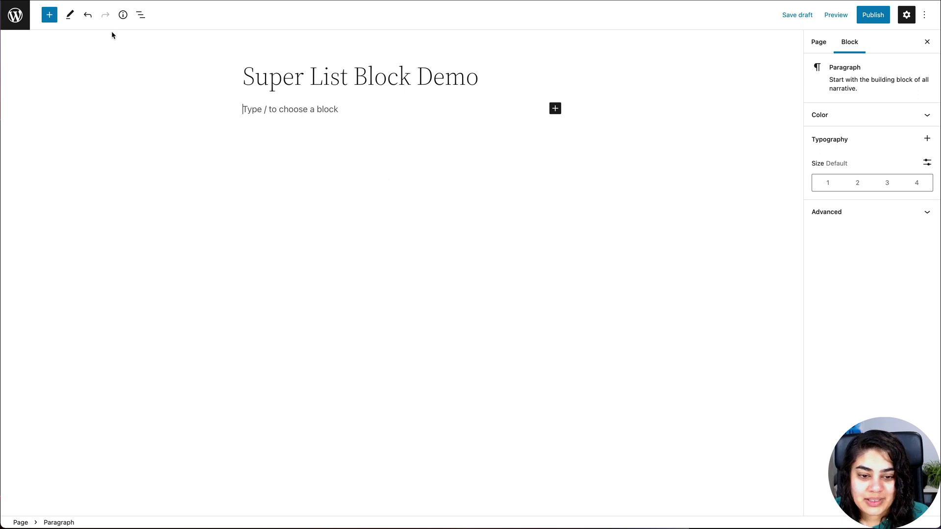
left_click(49, 16)
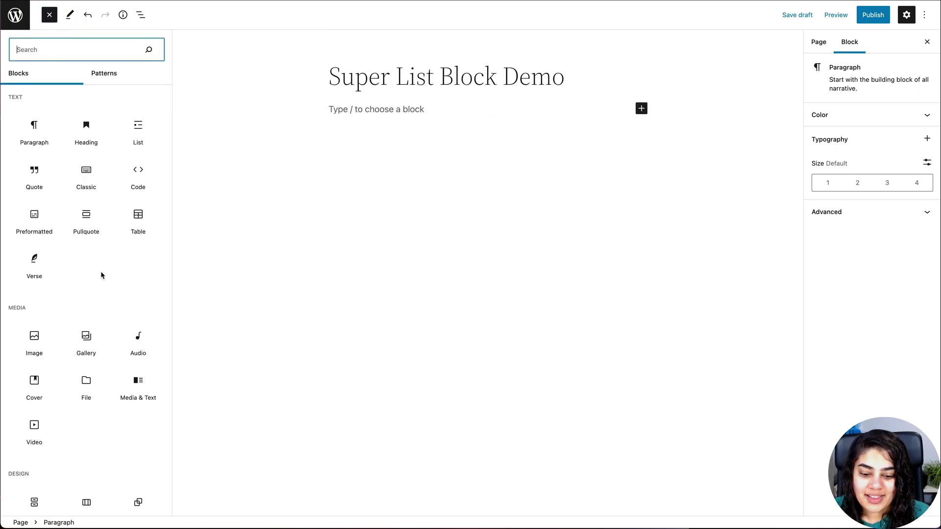
scroll(100, 273, "down", 3)
scroll(101, 272, "down", 10)
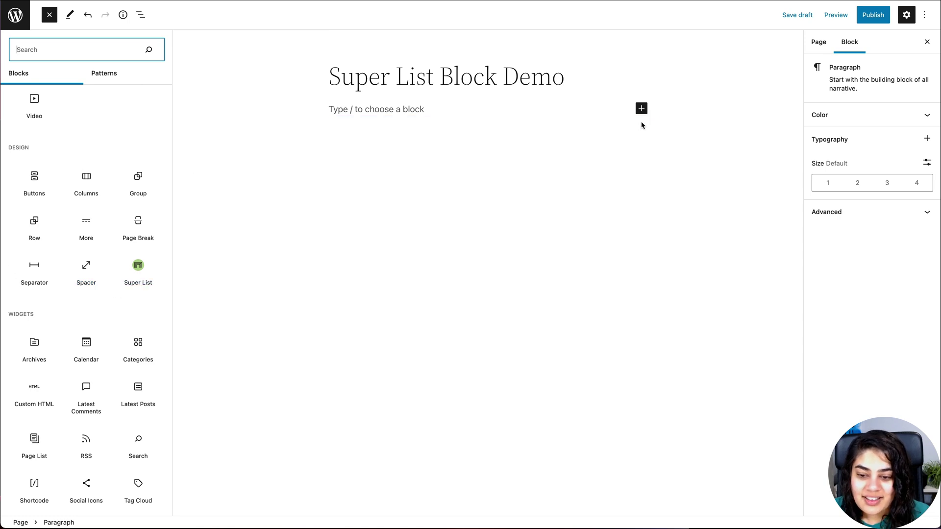
left_click(50, 15)
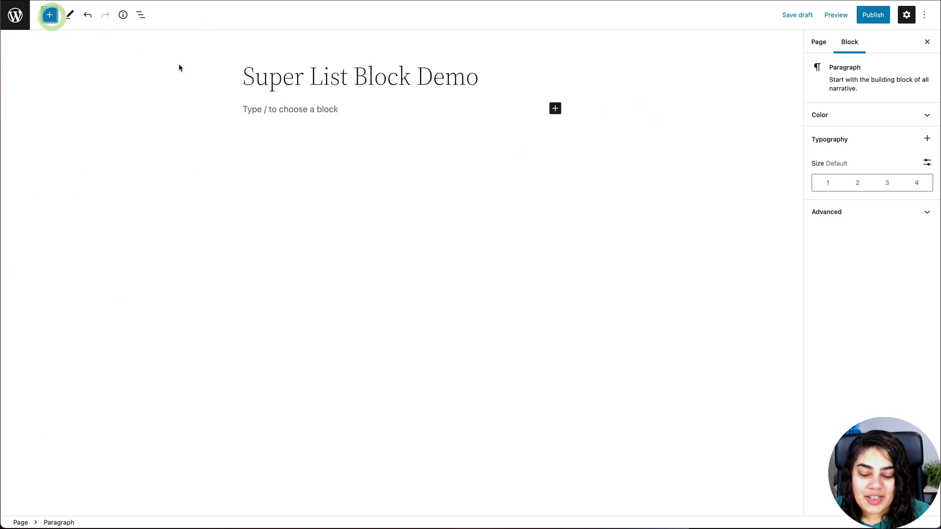
- Insert a Super List block into the empty first paragraph using /sup
left_click(279, 109)
type("/sup")
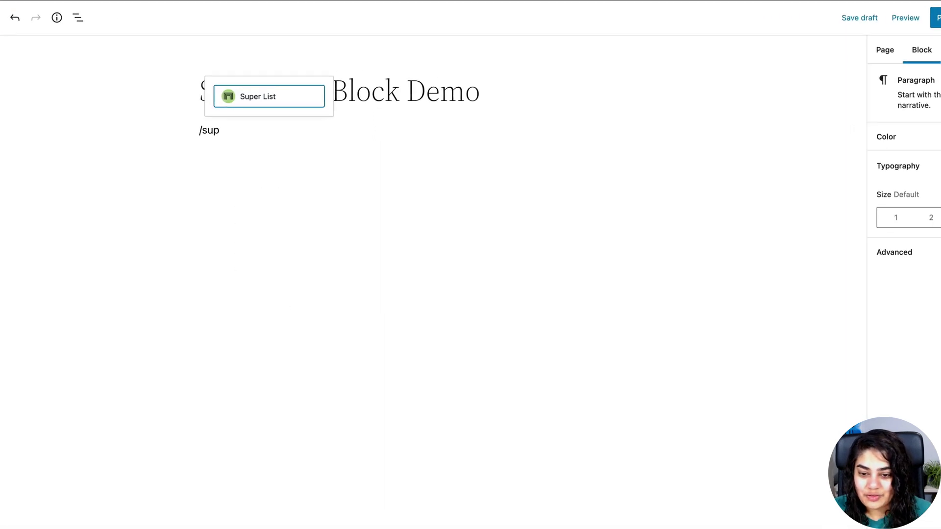
key("Return")
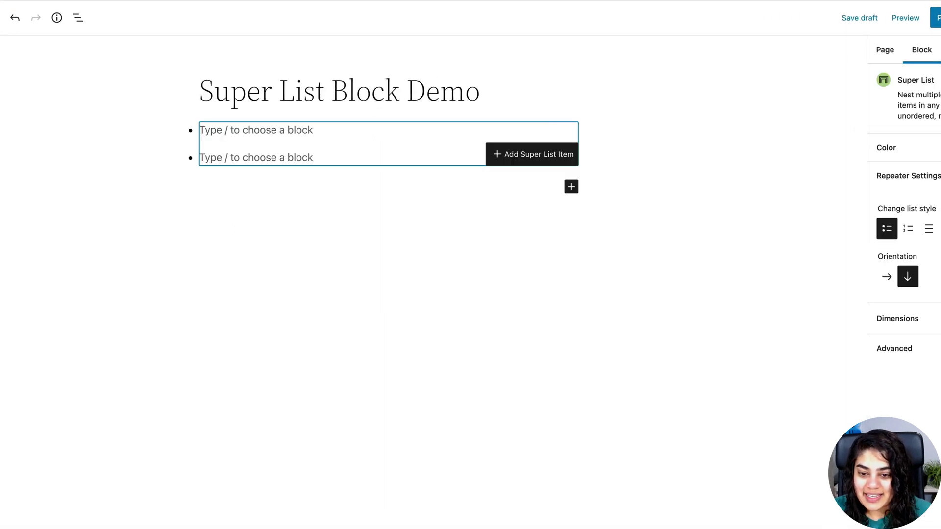
- Add a third item to the Super List and place the caret in the first item
left_click(516, 164)
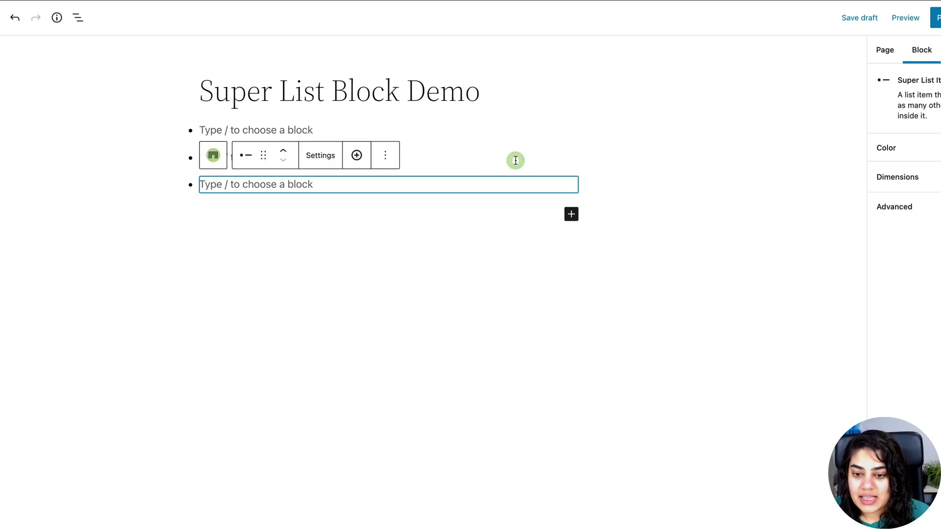
left_click(214, 129)
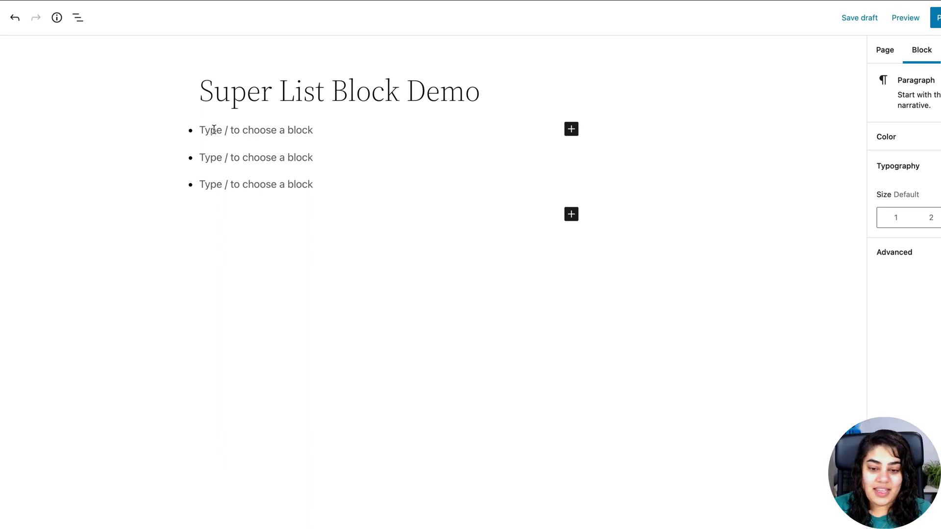
- Insert the nicola-cruz album cover from the Media Library into the first list item
type("/ima")
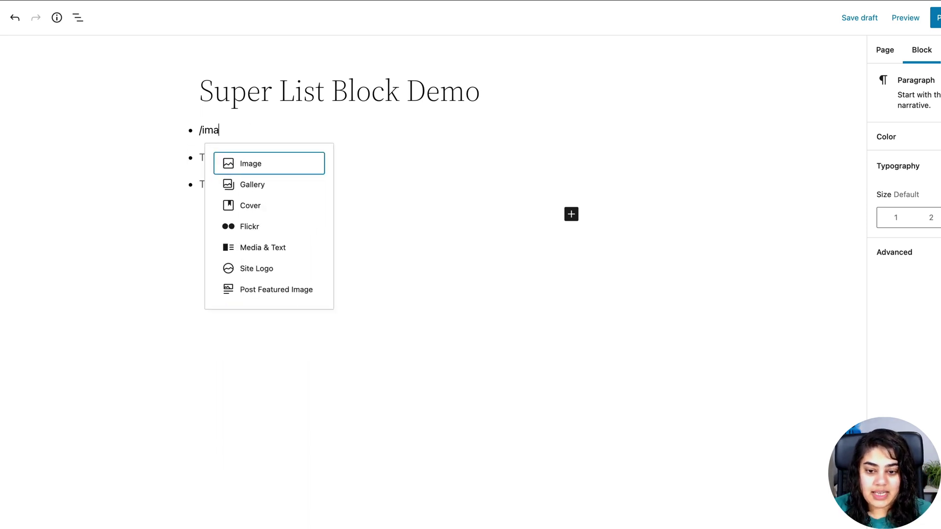
key("Return")
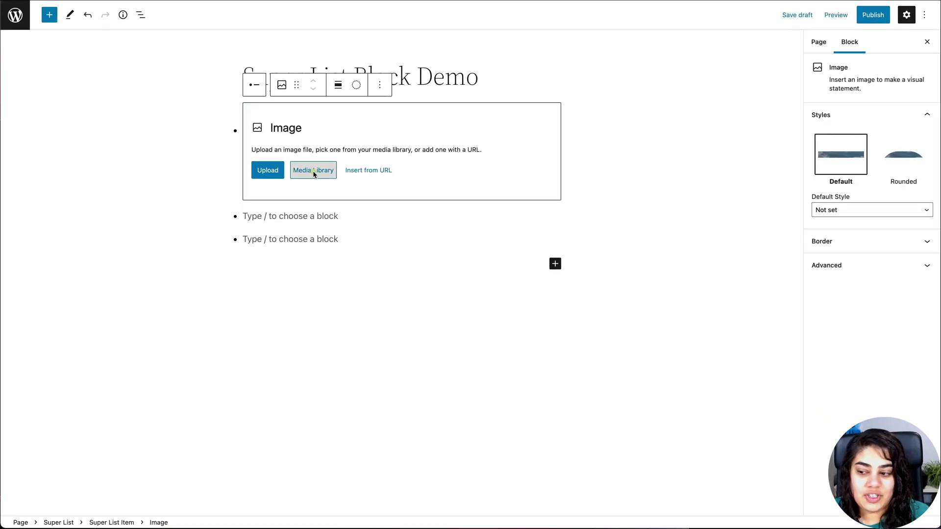
left_click(284, 202)
left_click(71, 158)
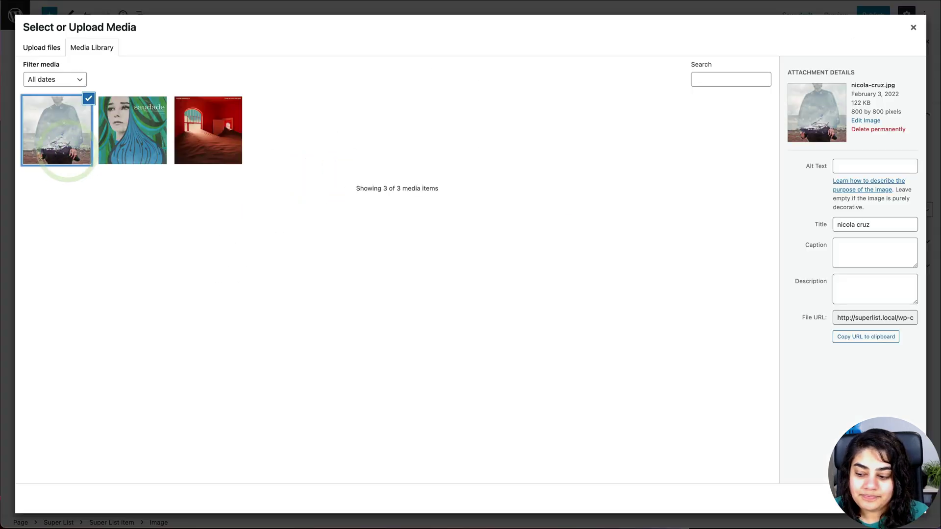
left_click(901, 499)
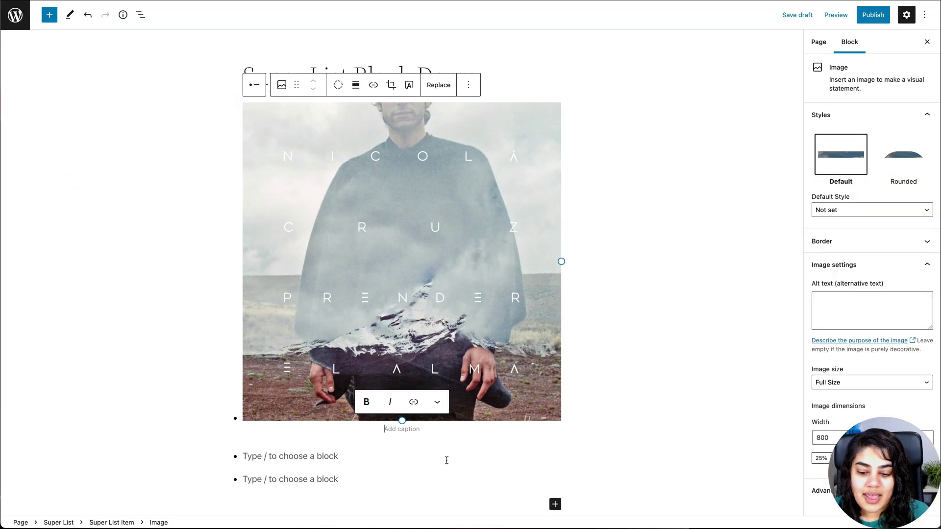
- Add the heading 'This is my first list item' below the cover
key("Return")
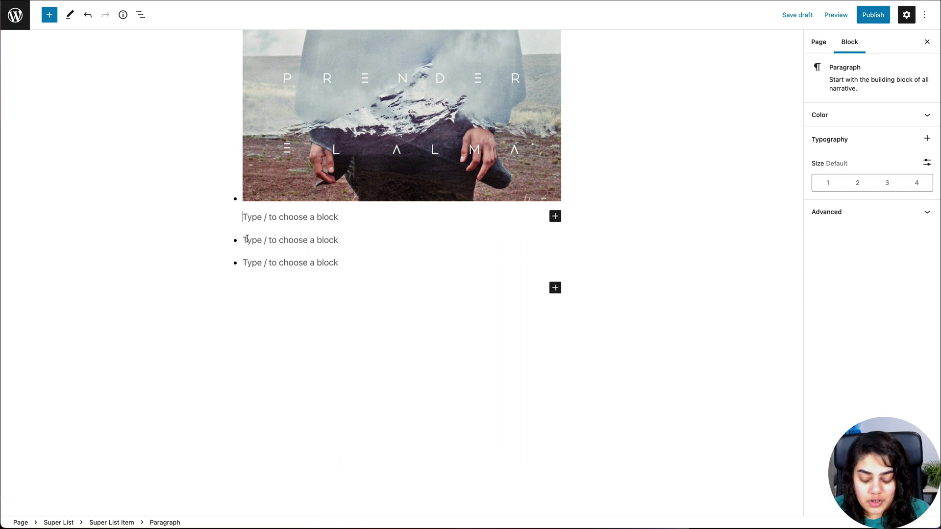
type("/head")
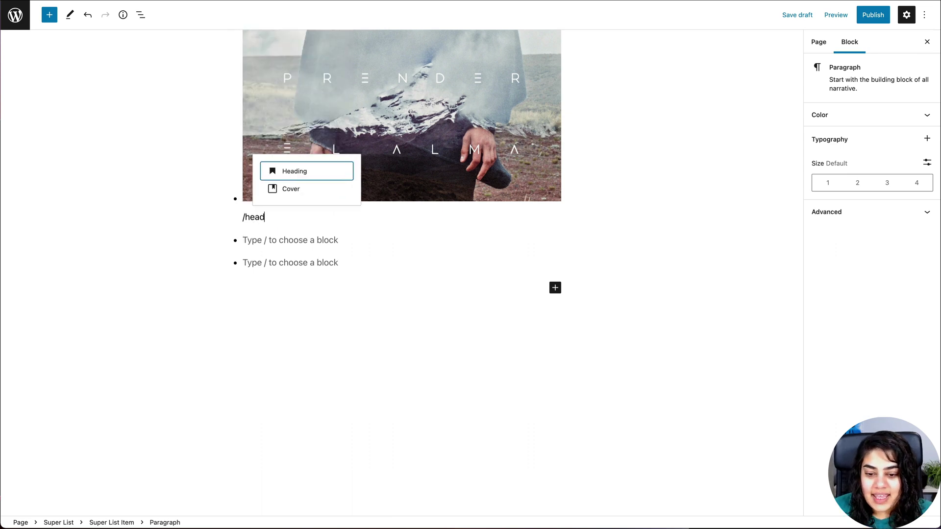
key("Return")
type("This is my first ")
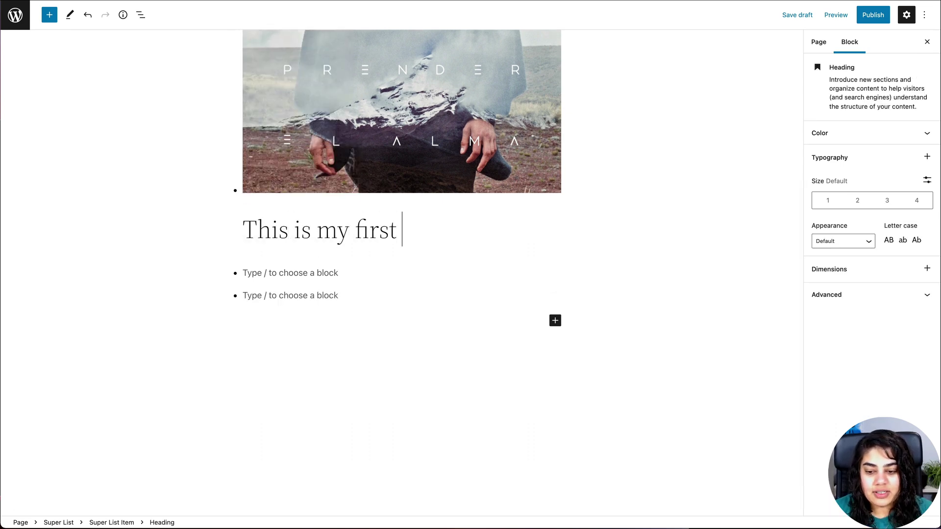
type("list item")
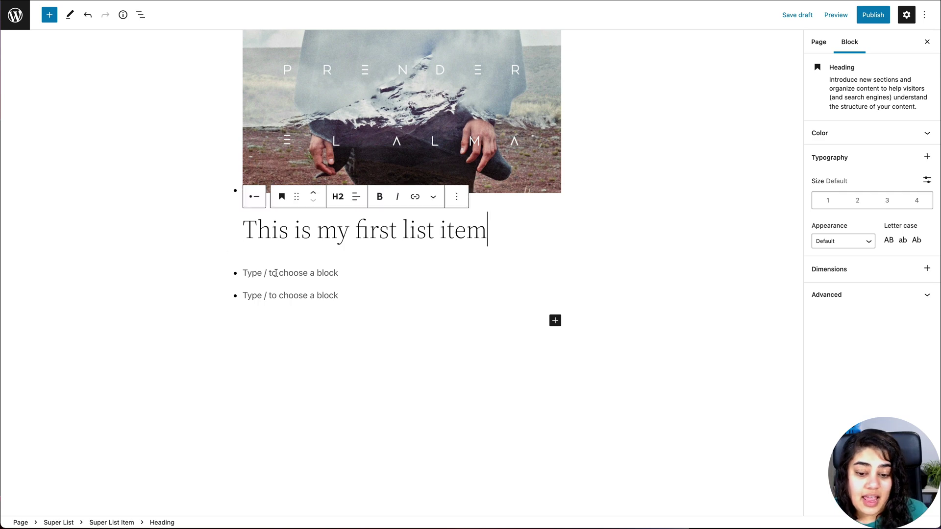
left_click(278, 275)
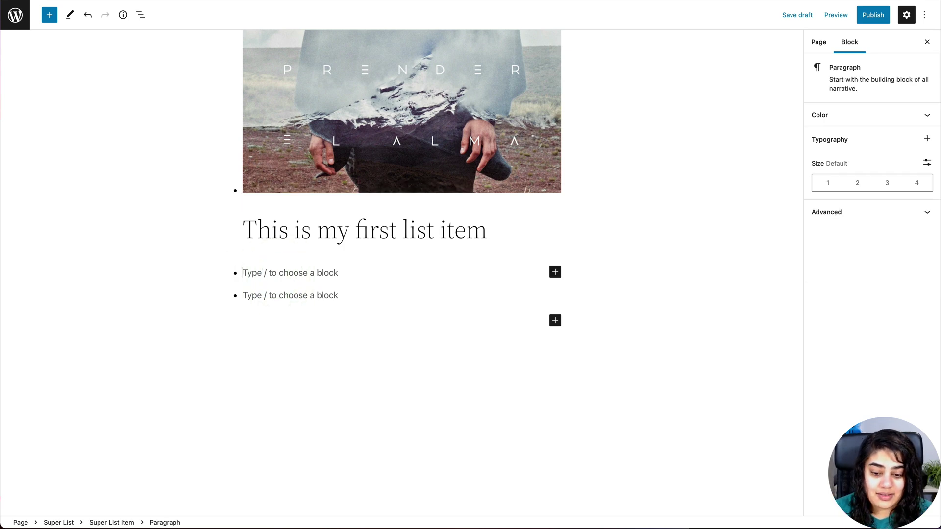
- Insert the thievery-corporation album cover from the Media Library into the second list item
type("/im")
key("Return")
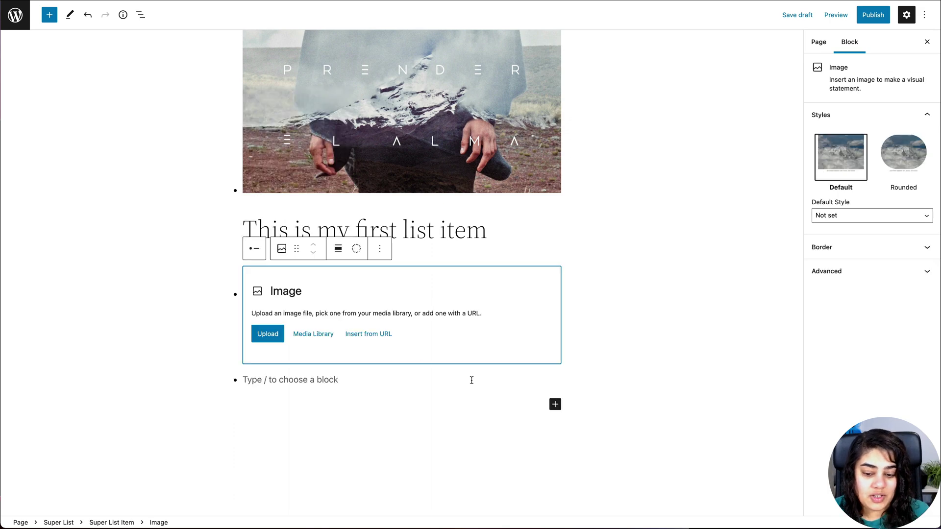
left_click(314, 334)
left_click(148, 140)
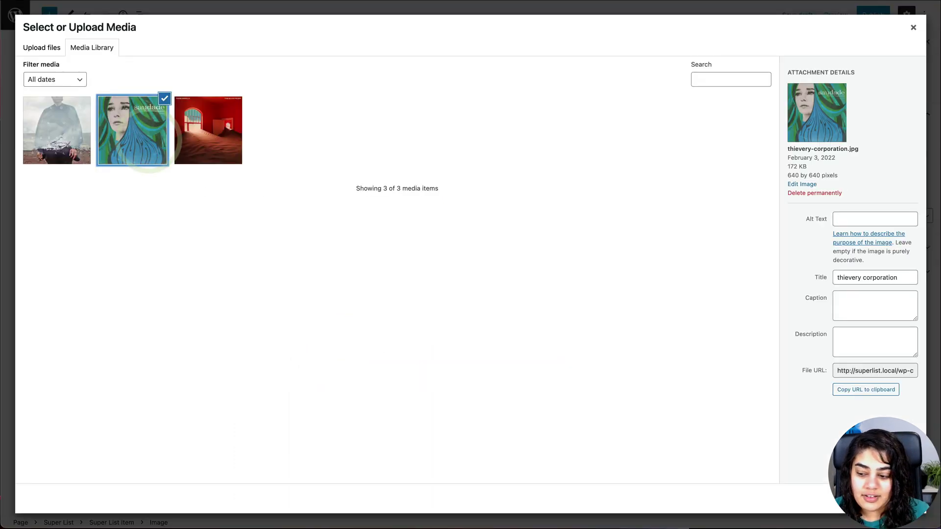
left_click(902, 499)
- Add the heading 'This is the second list item' below the second cover
key("Return")
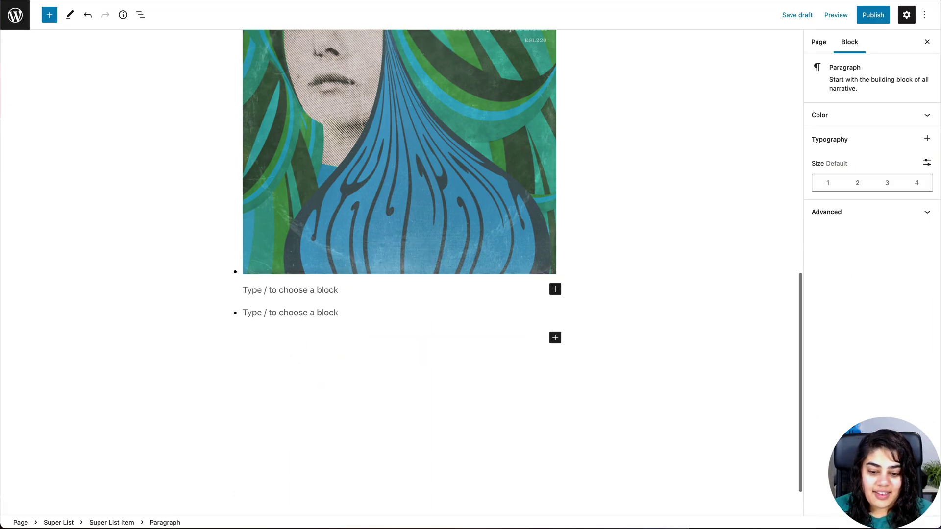
type("/h")
key("Return")
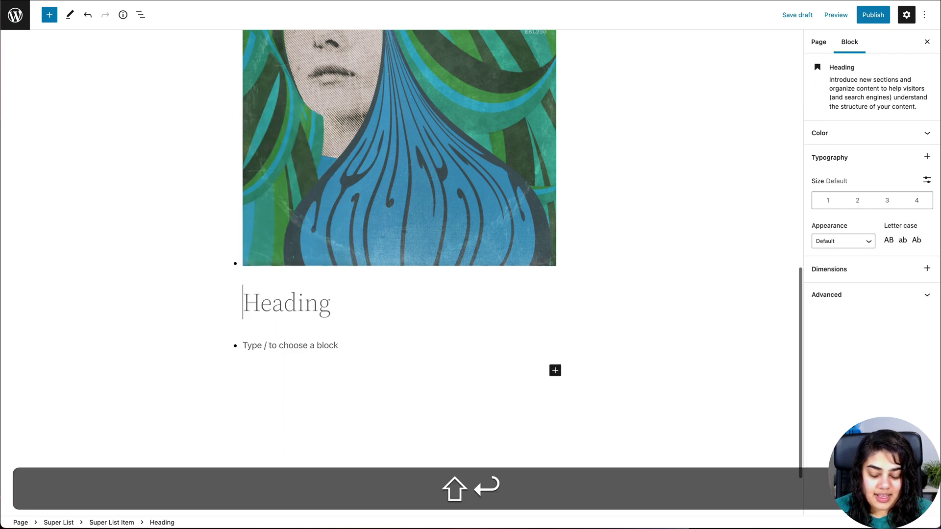
type("This is the seond l")
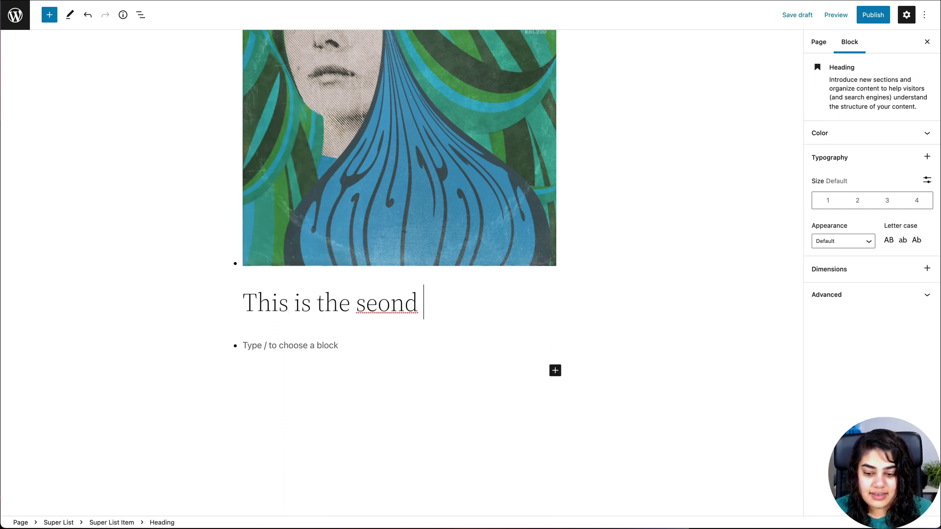
key("BackSpace")
key("BackSpace")
key("BackSpace")
key("BackSpace")
key("BackSpace")
type("cond li")
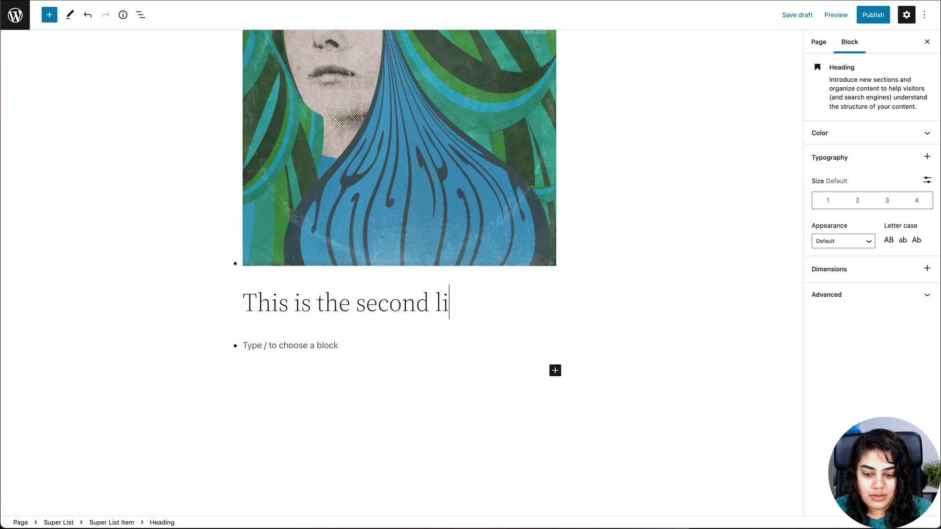
type("st item")
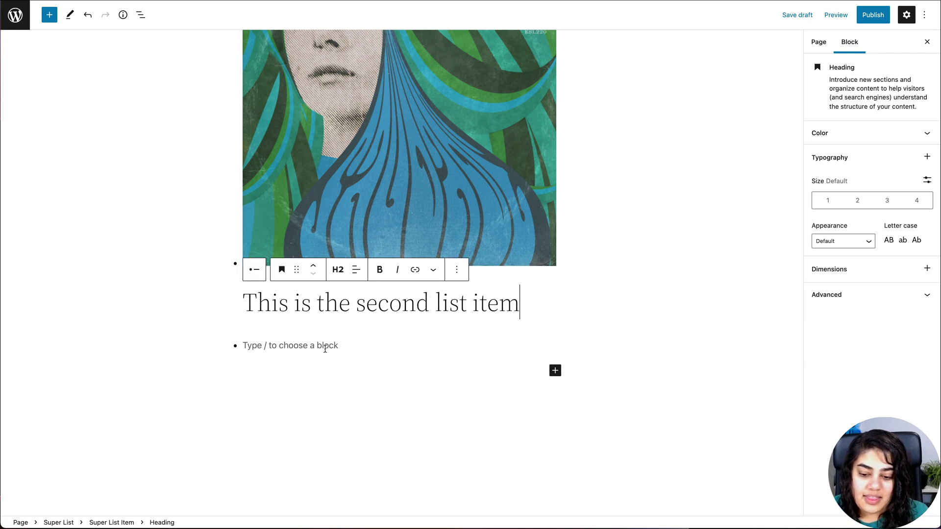
- Type 'is my third list item' into the next empty list item
left_click(325, 345)
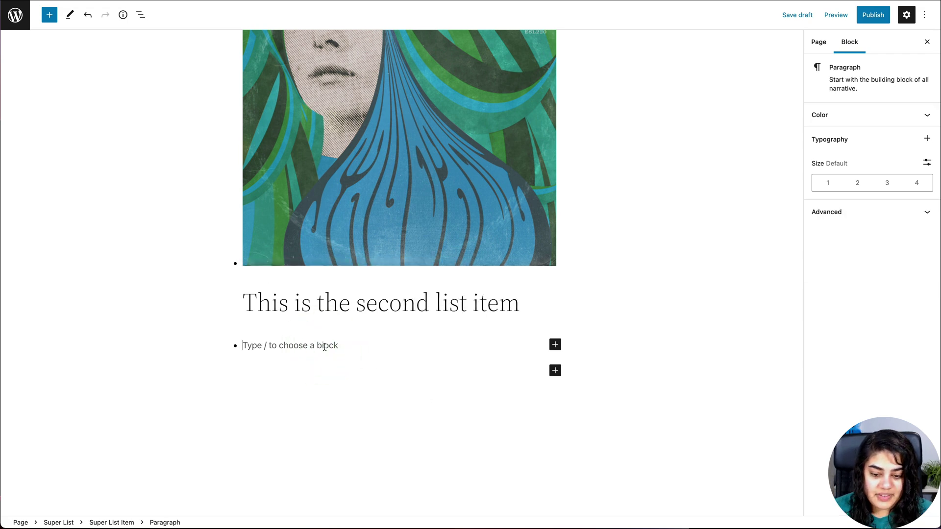
type("/")
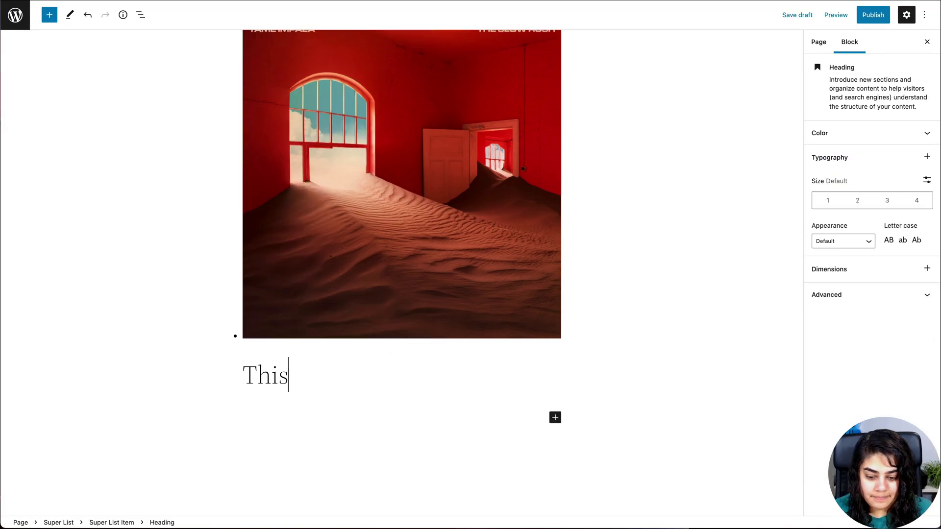
type("is my third list ")
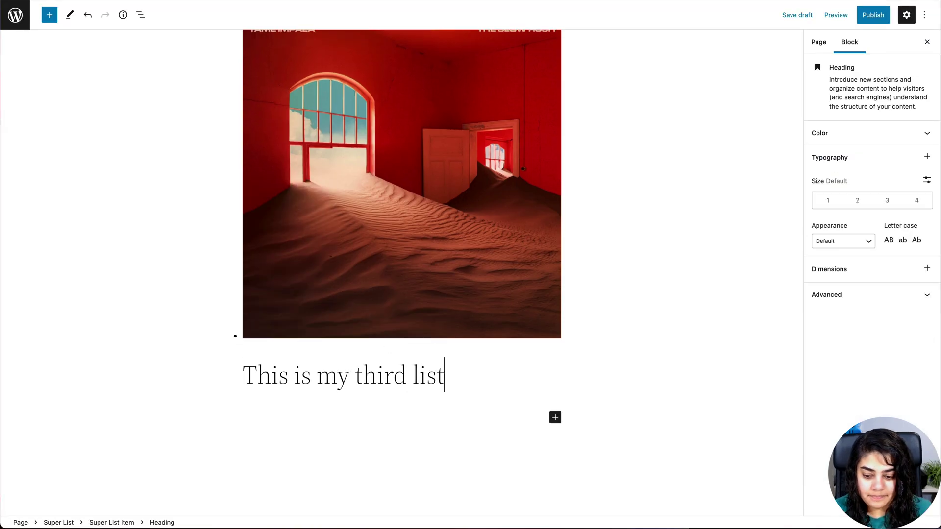
type("item")
scroll(546, 355, "up", 4)
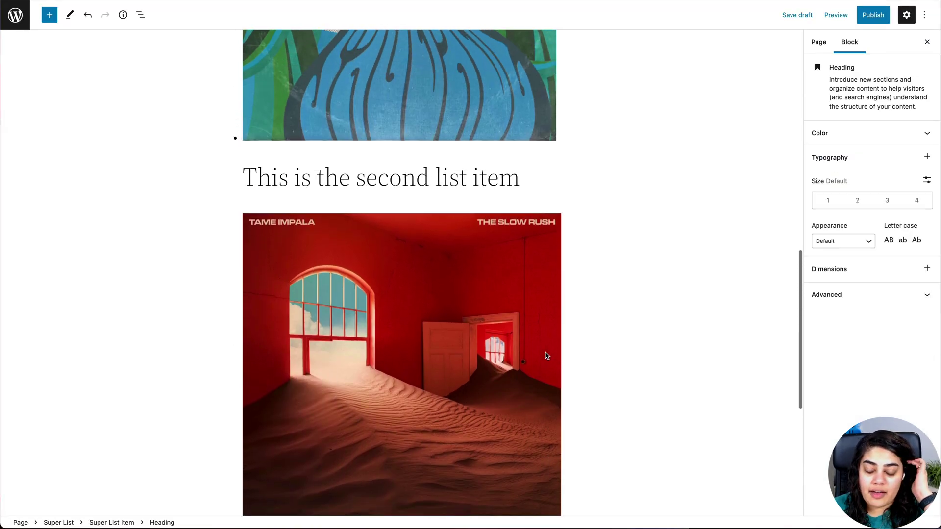
scroll(547, 355, "up", 7)
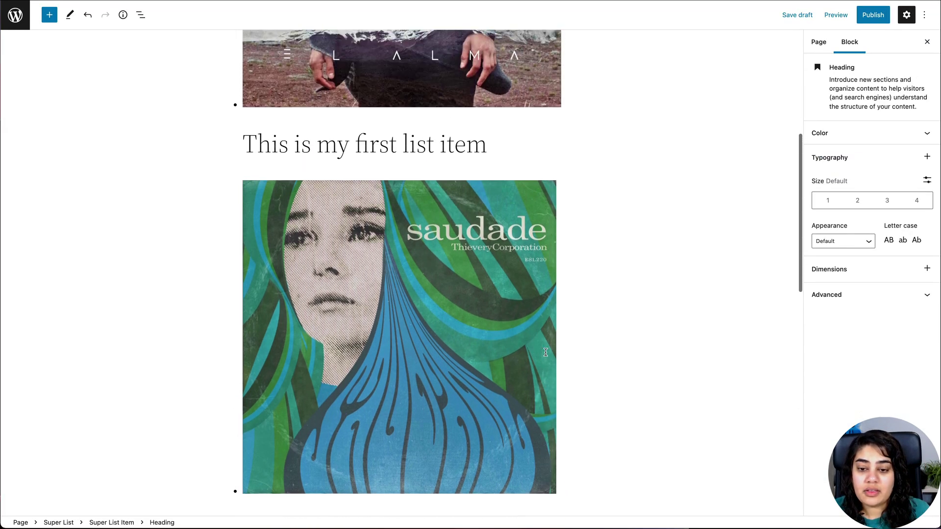
scroll(546, 352, "up", 6)
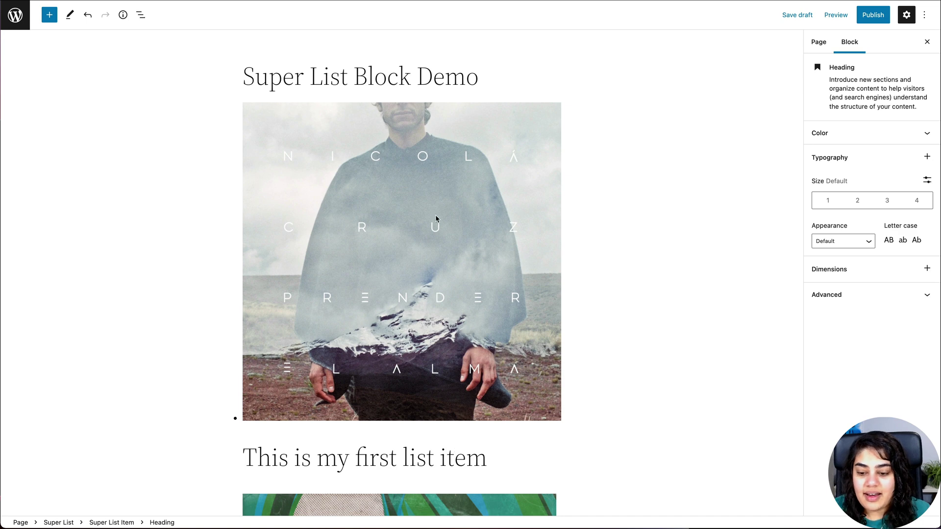
- Select the list item holding the Nicola Cruz image and save the page as a draft
left_click(274, 122)
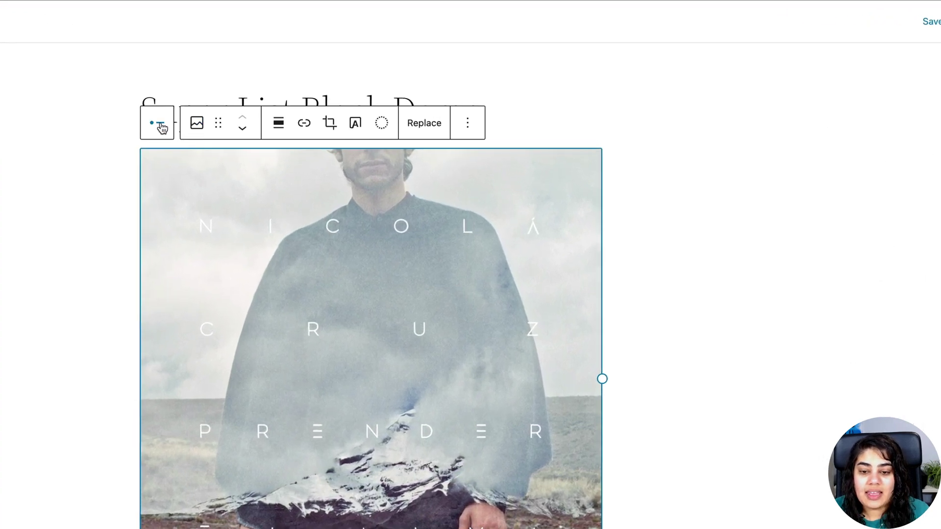
left_click(155, 130)
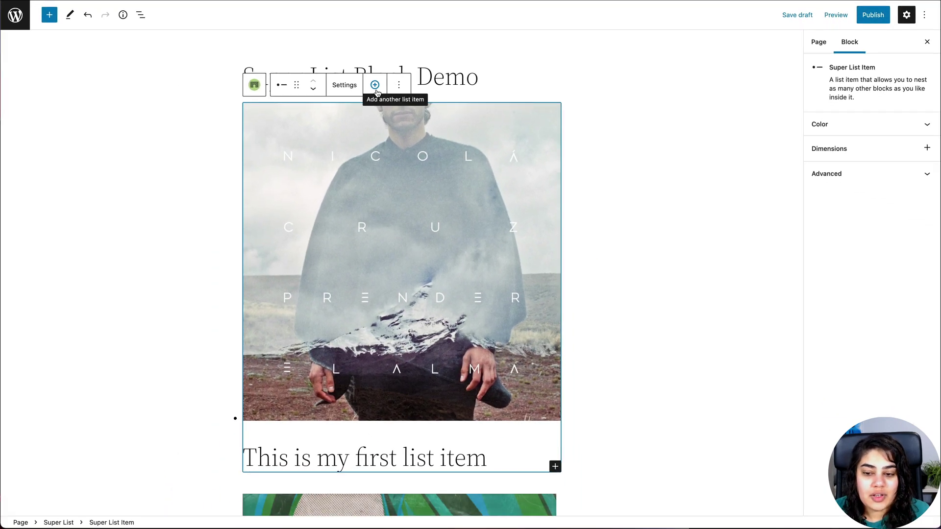
scroll(376, 98, "down", 2)
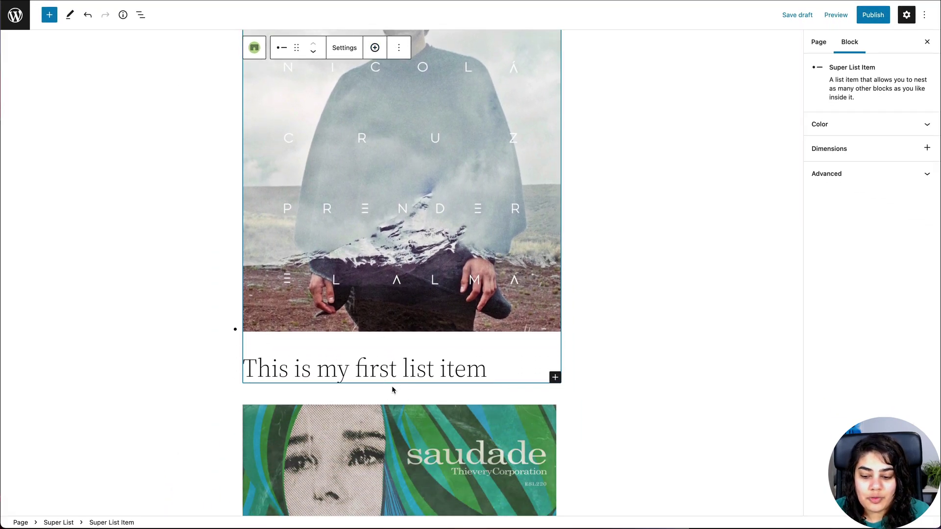
mouse_move(396, 397)
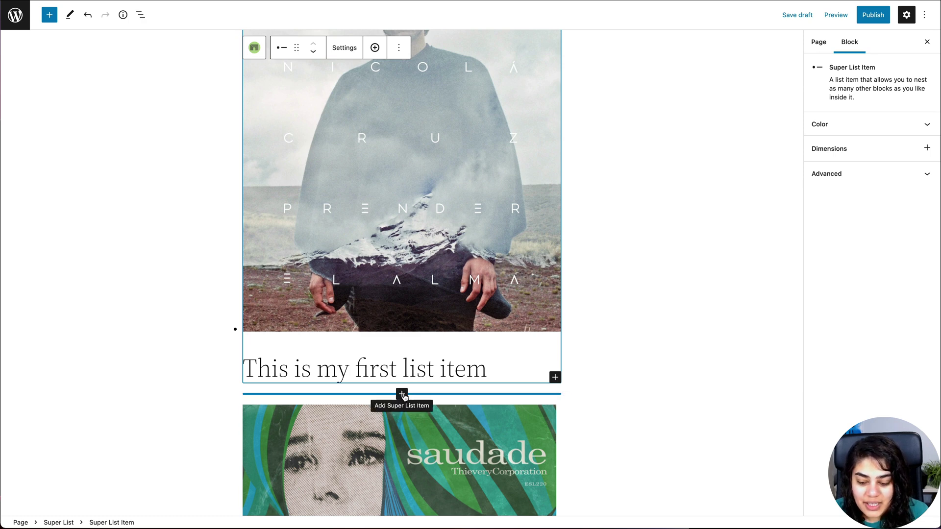
scroll(420, 227, "up", 2)
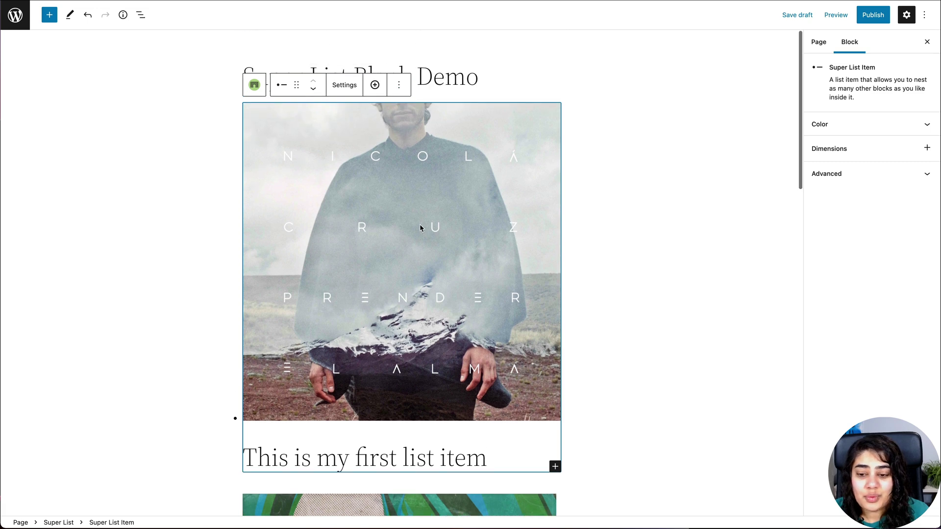
key("ctrl+s")
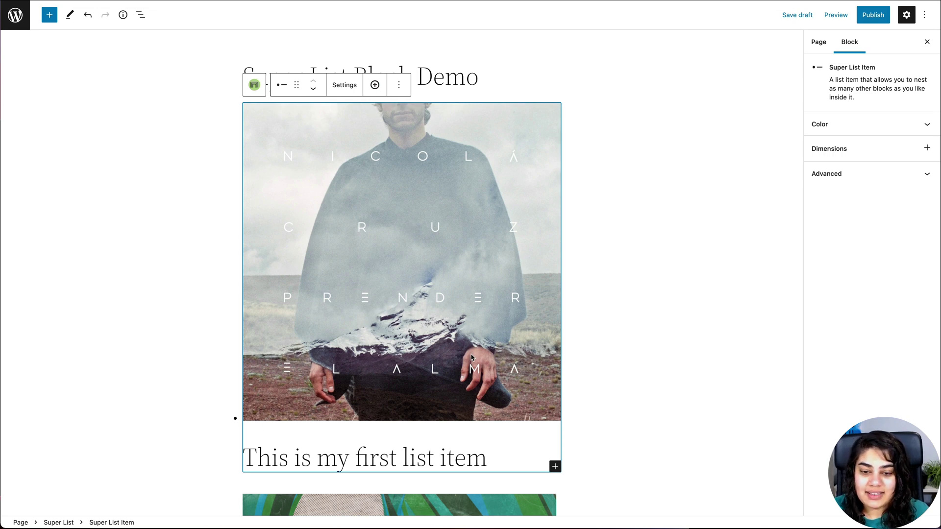
- Add a list item after the first and upload the guitar-player album cover into it
left_click(375, 87)
scroll(266, 327, "down", 3)
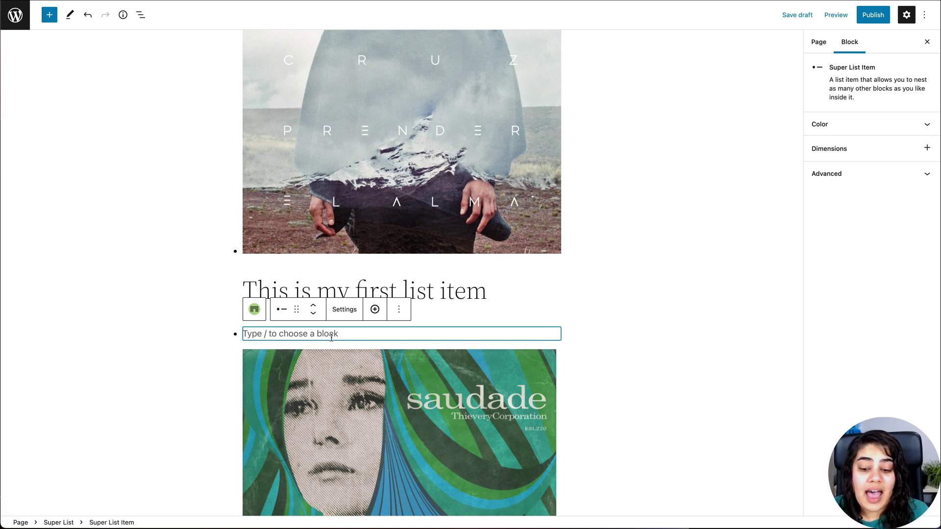
left_click(330, 333)
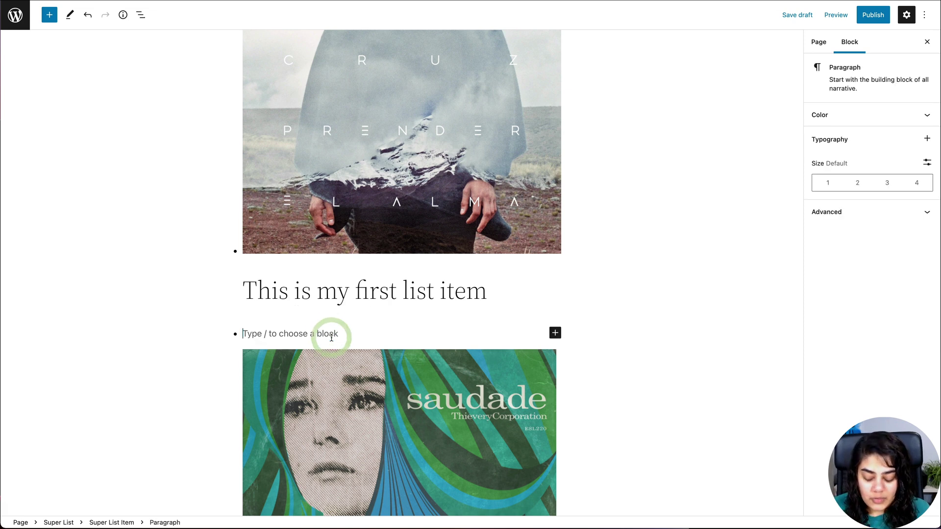
type("/image")
key("Return")
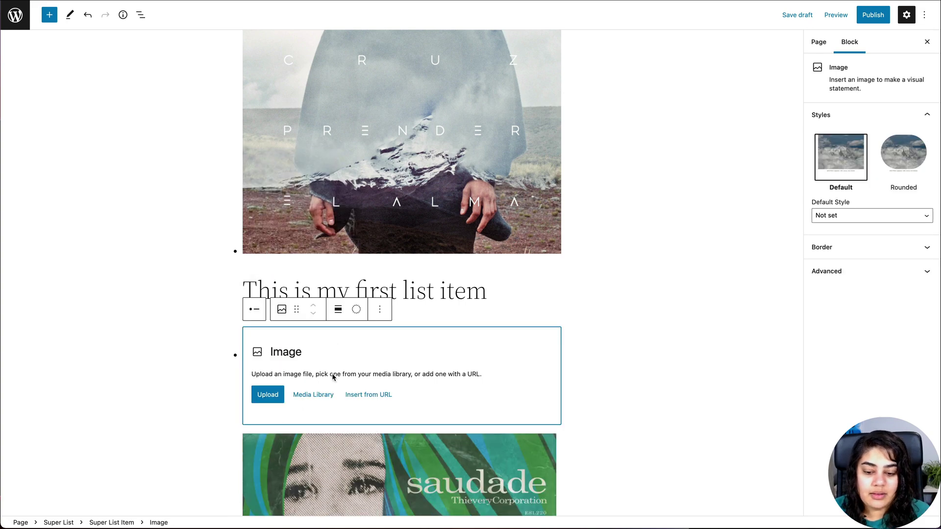
left_click(325, 396)
key("super+Tab")
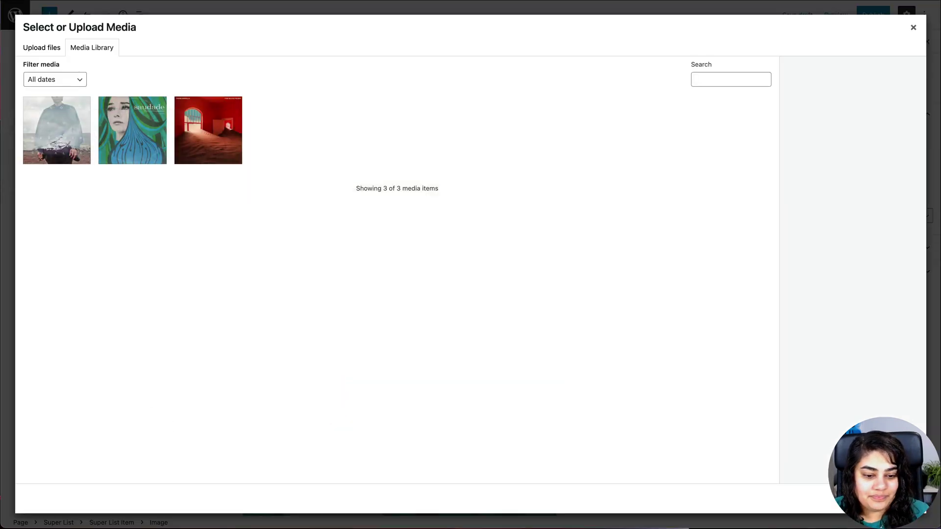
left_click_drag(18, 283, 343, 245)
left_click(892, 498)
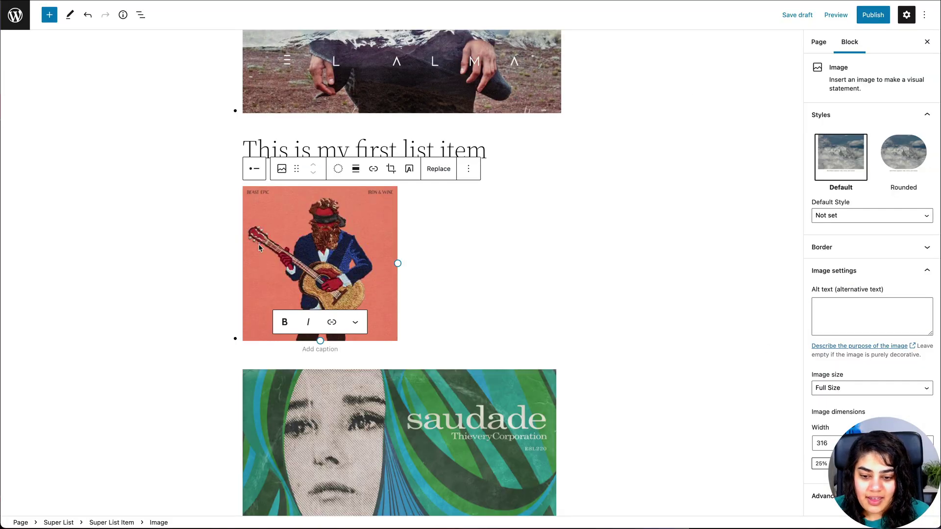
- Add the heading 'This is an appended list item' beneath the new cover
key("Return")
type("/head")
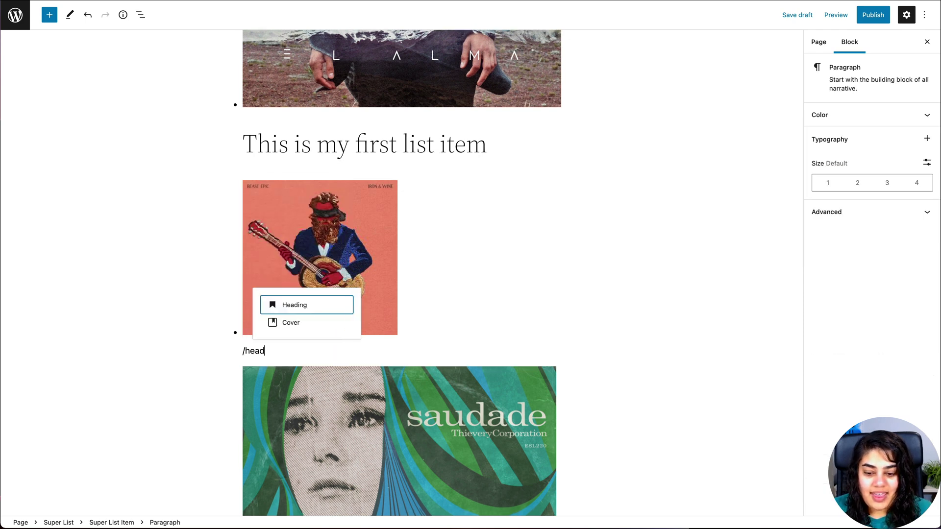
key("Return")
type("This is an appende")
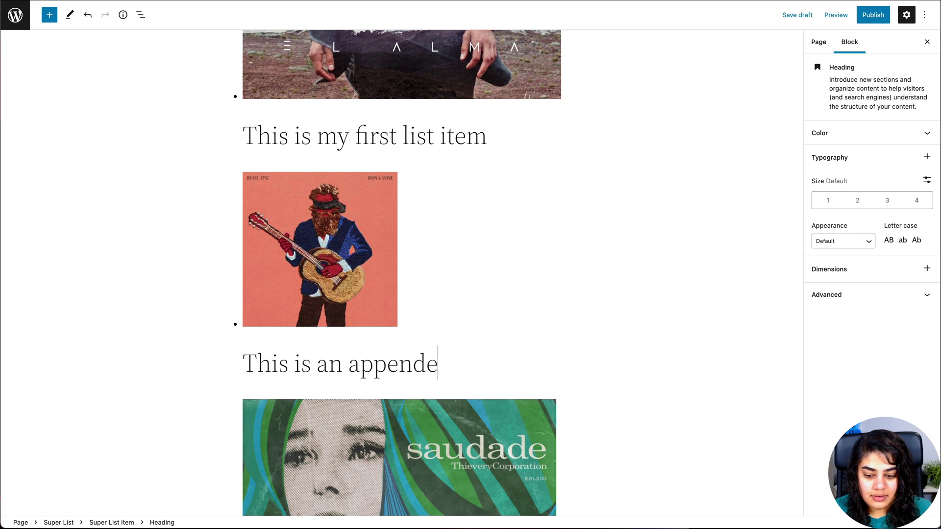
type("d list item")
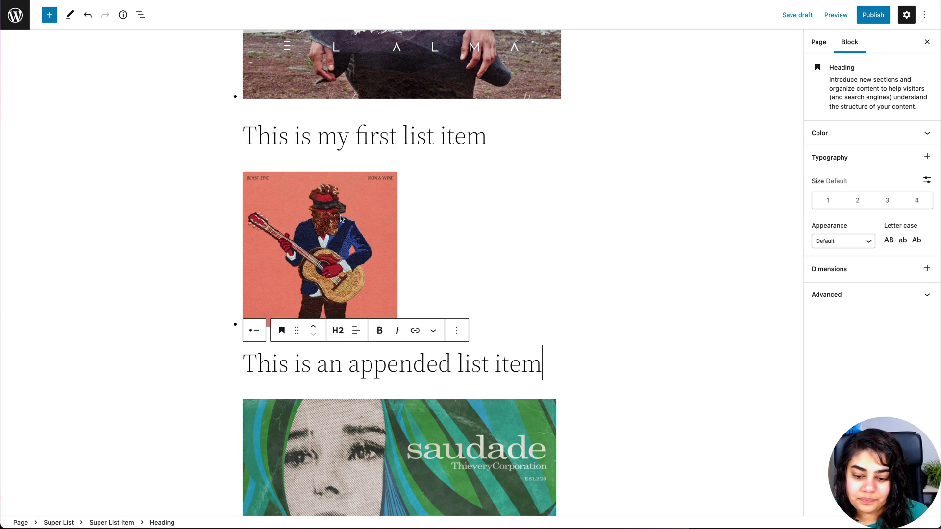
scroll(458, 231, "up", 5)
scroll(458, 232, "down", 6)
scroll(458, 236, "down", 7)
scroll(458, 236, "up", 15)
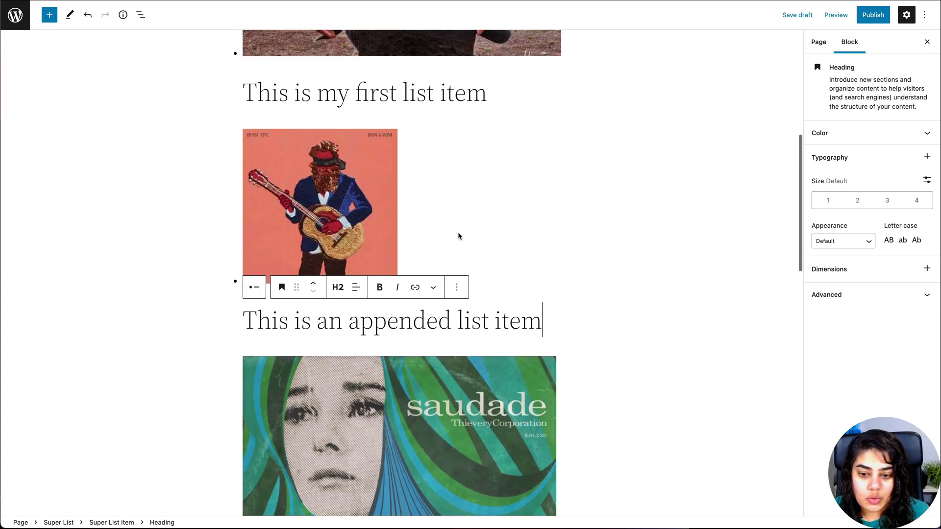
left_click(423, 236)
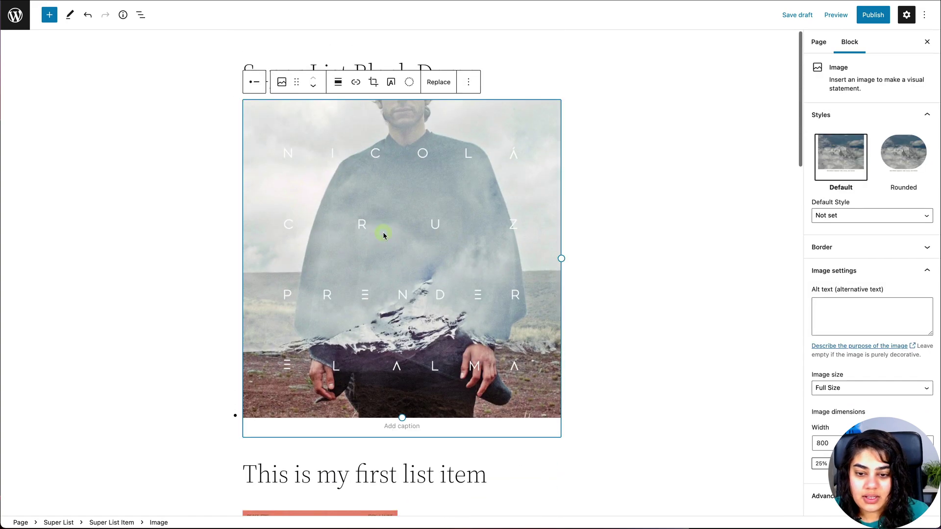
left_click(255, 88)
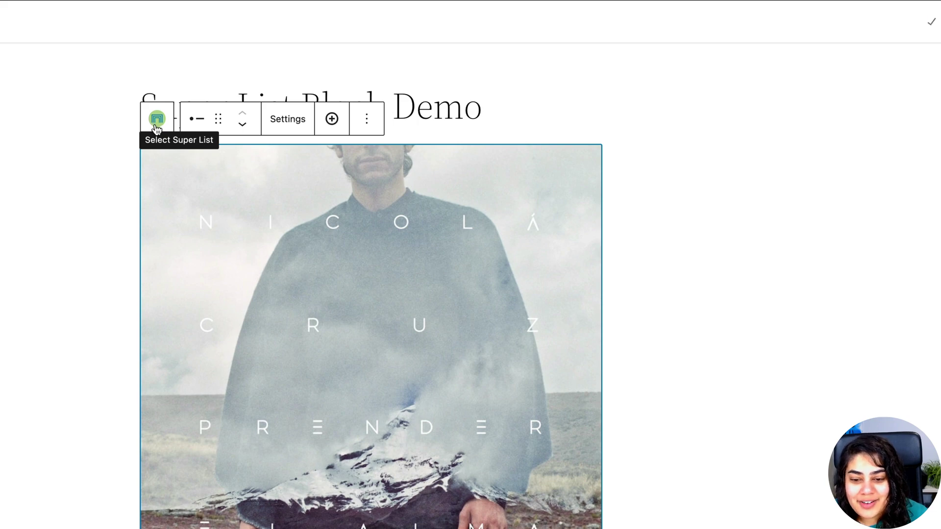
left_click(298, 125)
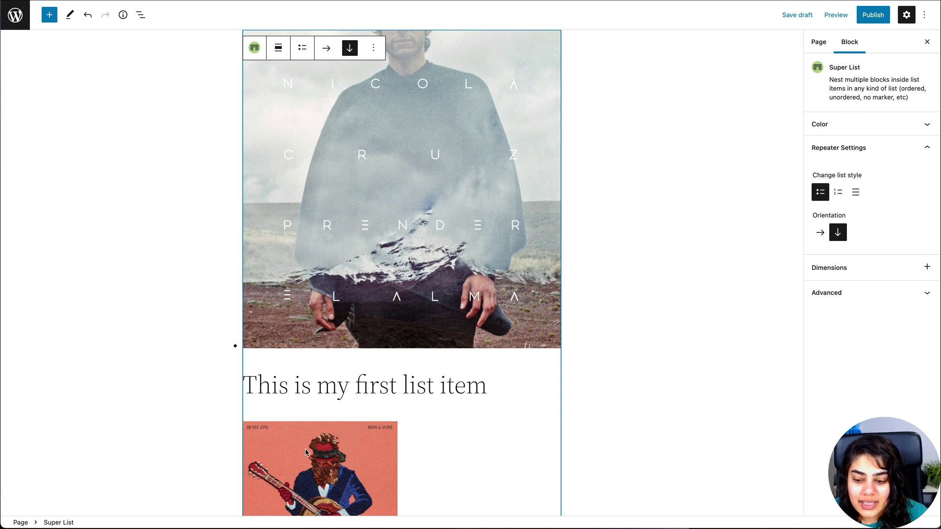
scroll(305, 448, "down", 15)
scroll(305, 448, "up", 15)
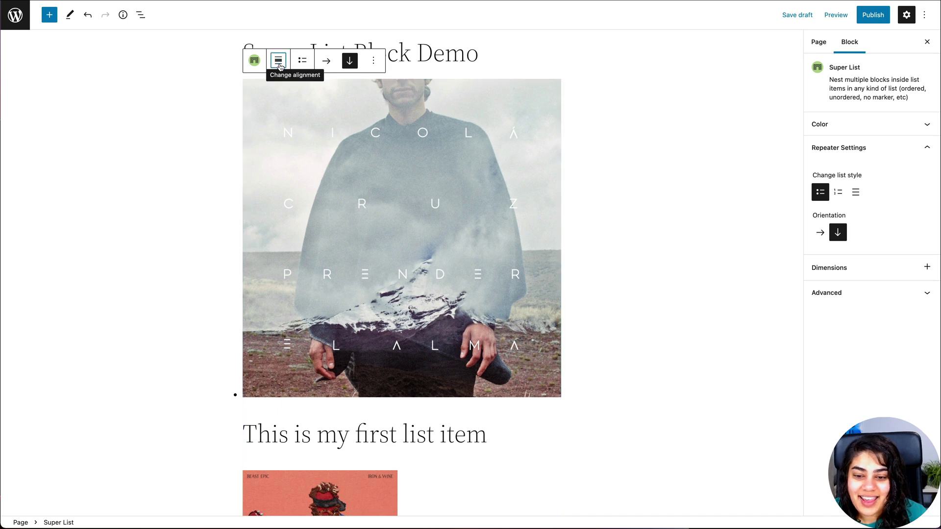
left_click(279, 66)
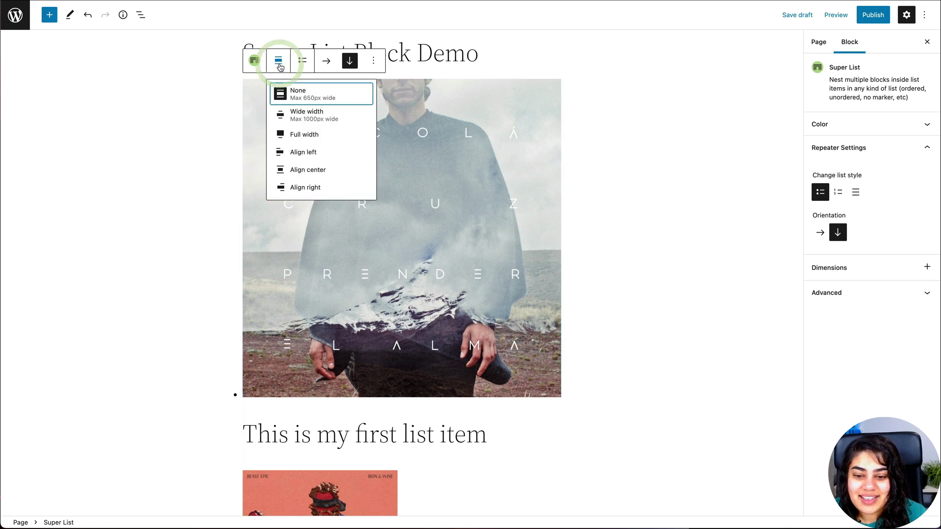
left_click(331, 115)
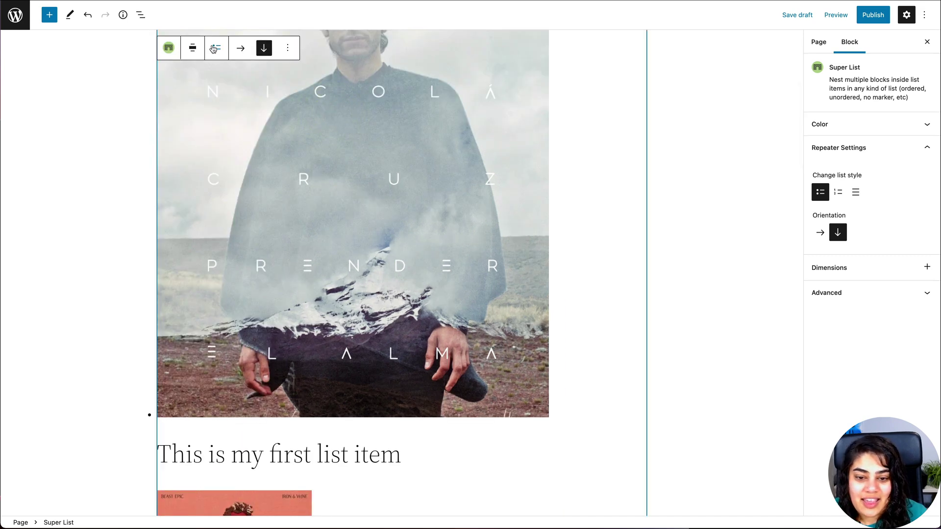
left_click(193, 48)
left_click(219, 122)
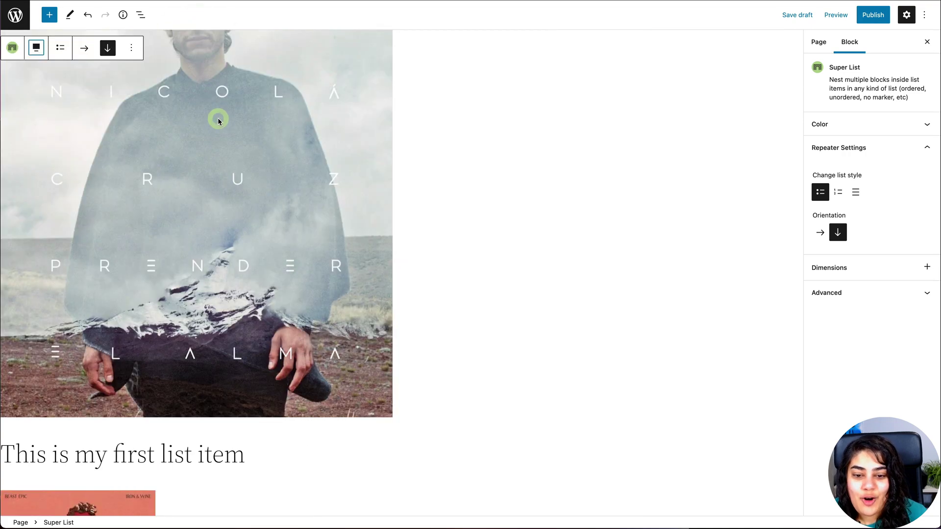
left_click(36, 47)
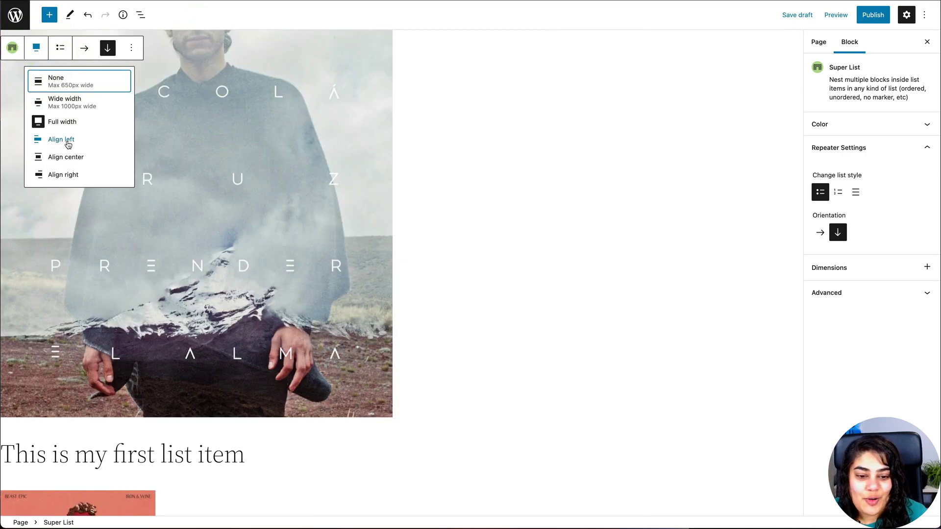
left_click(58, 139)
left_click(83, 48)
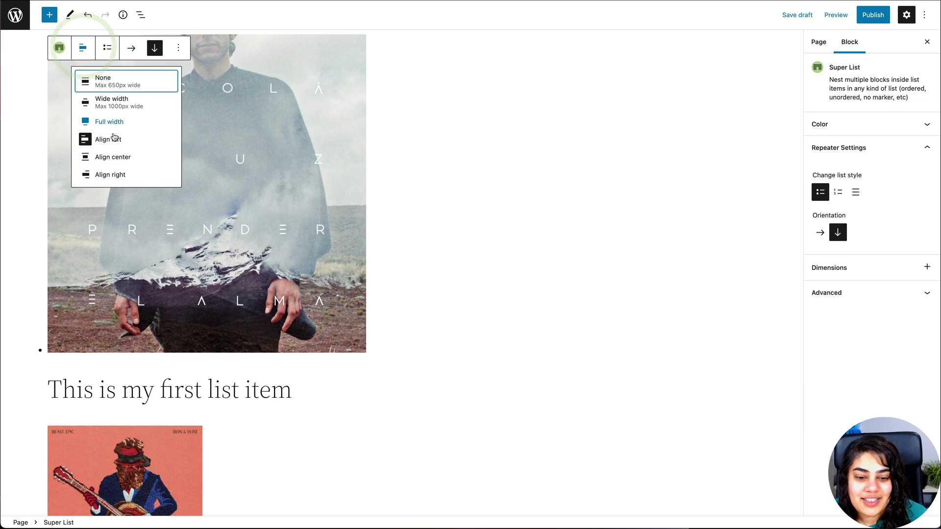
left_click(115, 156)
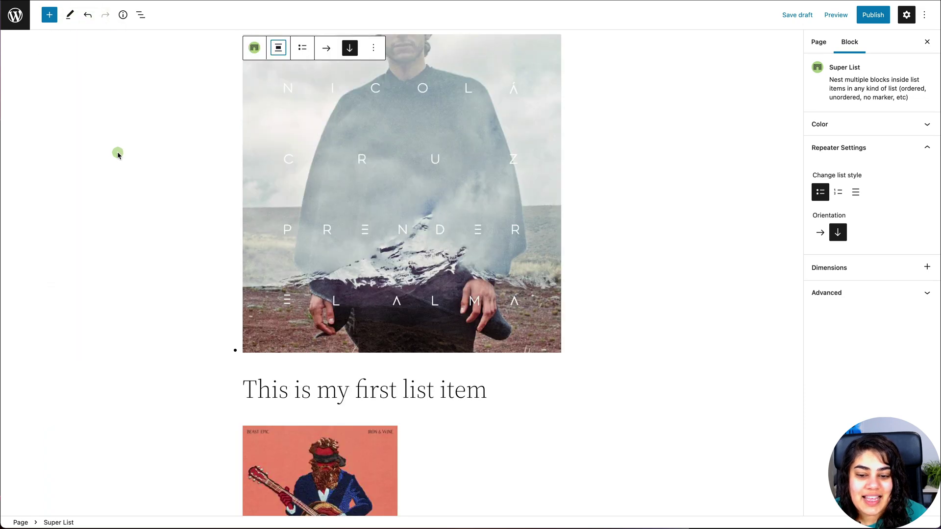
left_click(278, 48)
left_click(315, 178)
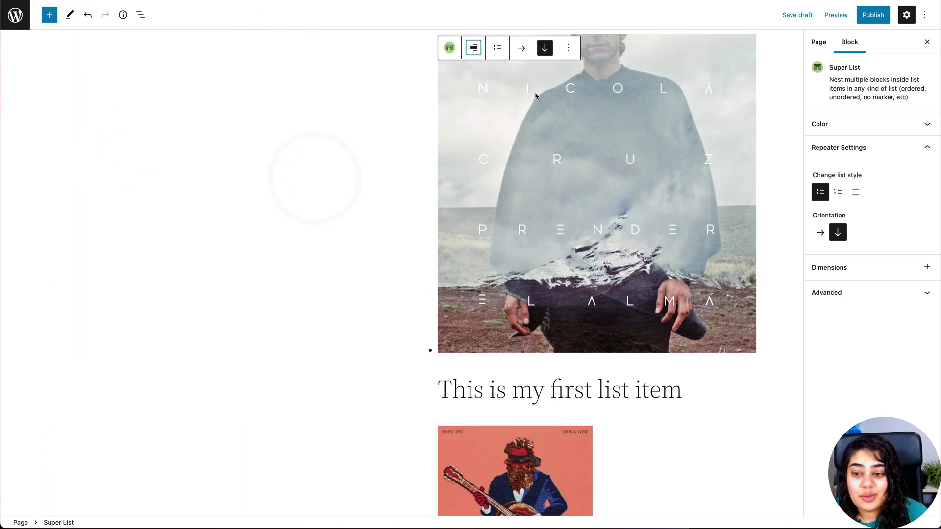
left_click(473, 47)
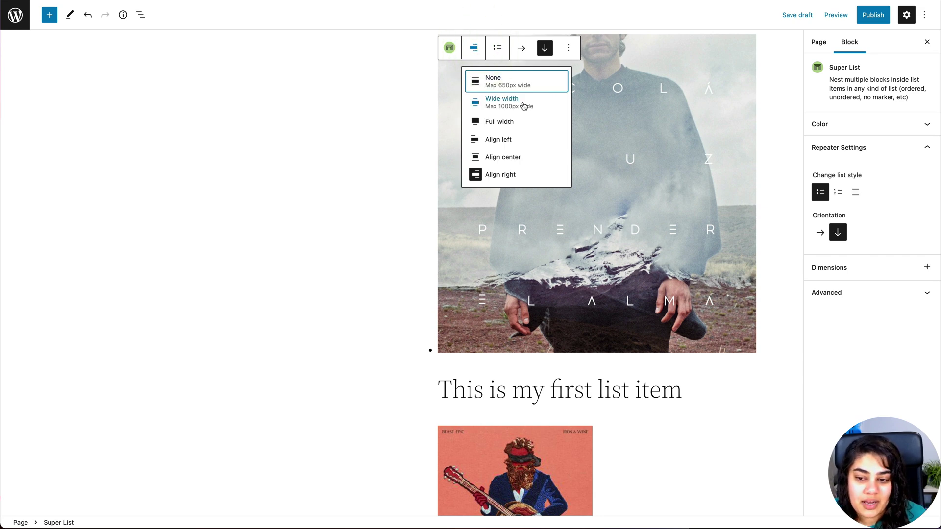
left_click(513, 80)
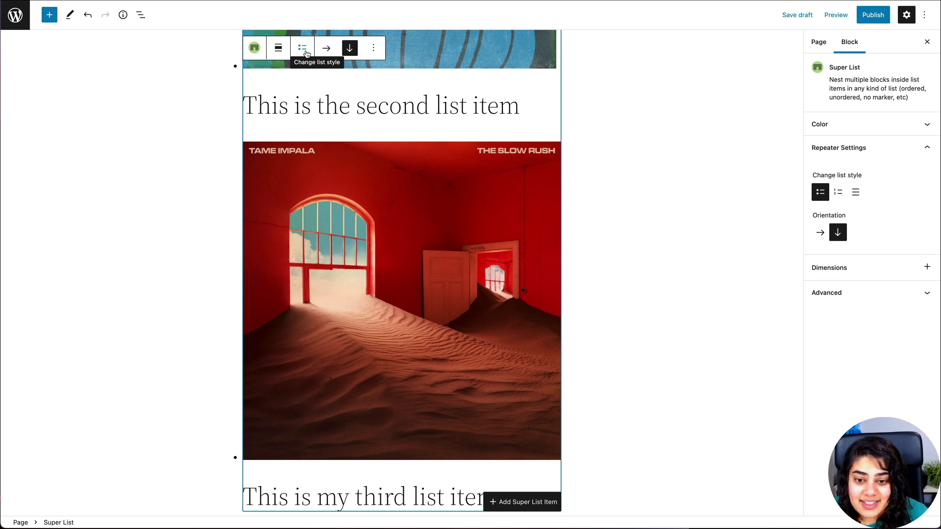
- Change the Super List's list style to Ordered List, then to No marker
scroll(308, 55, "up", 5)
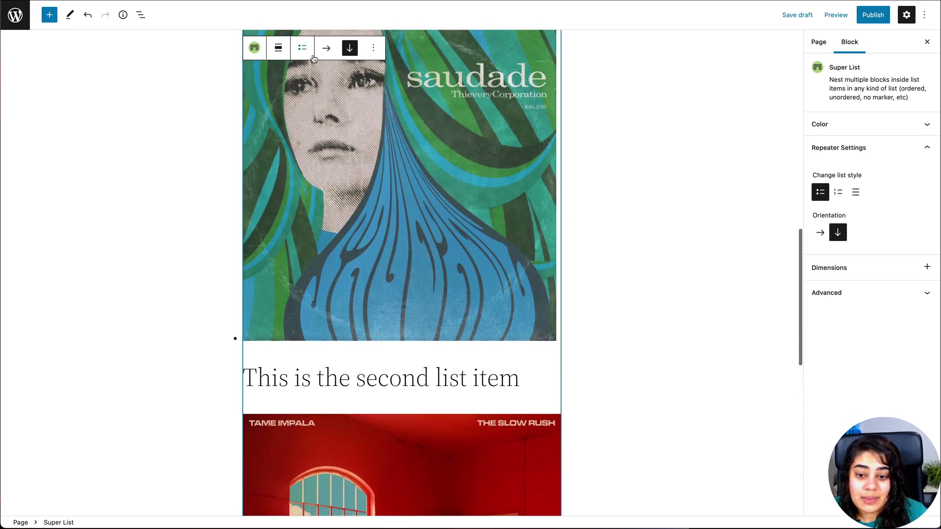
left_click(301, 48)
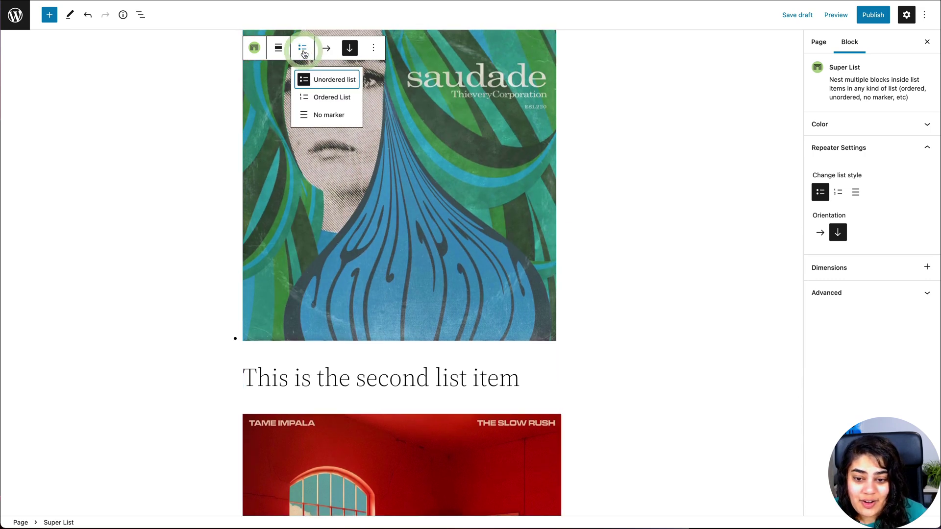
left_click(342, 98)
scroll(370, 269, "down", 6)
scroll(371, 273, "down", 12)
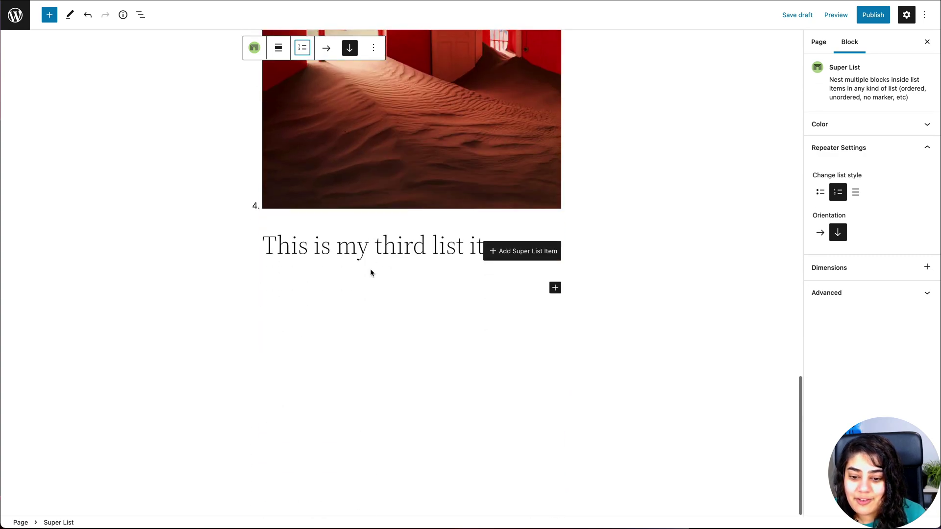
left_click(303, 47)
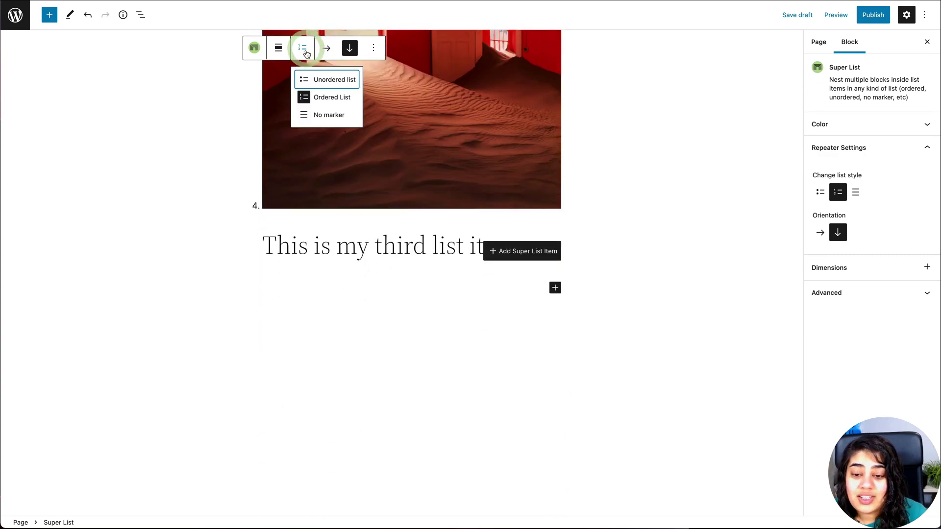
left_click(331, 116)
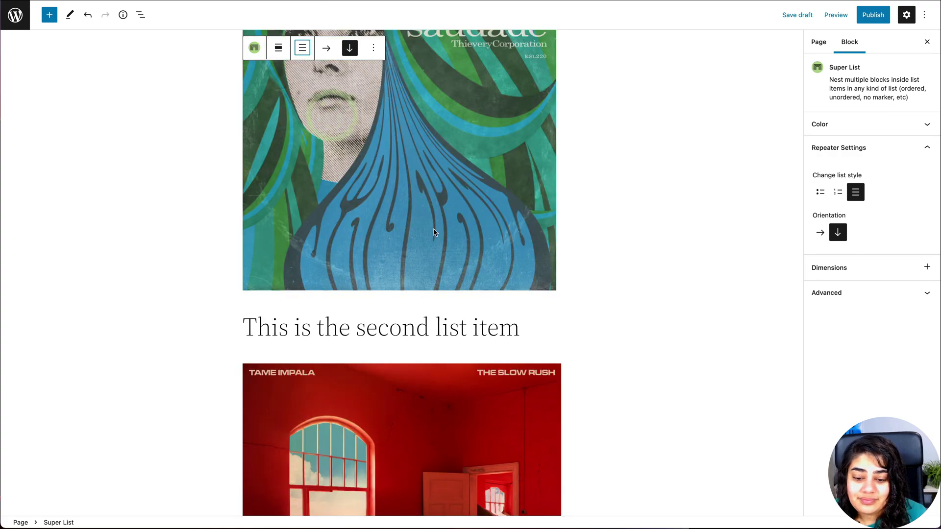
scroll(434, 233, "down", 5)
scroll(434, 232, "down", 3)
scroll(433, 232, "up", 20)
- Set the Super List orientation to Horizontal in Repeater Settings
scroll(434, 232, "up", 1)
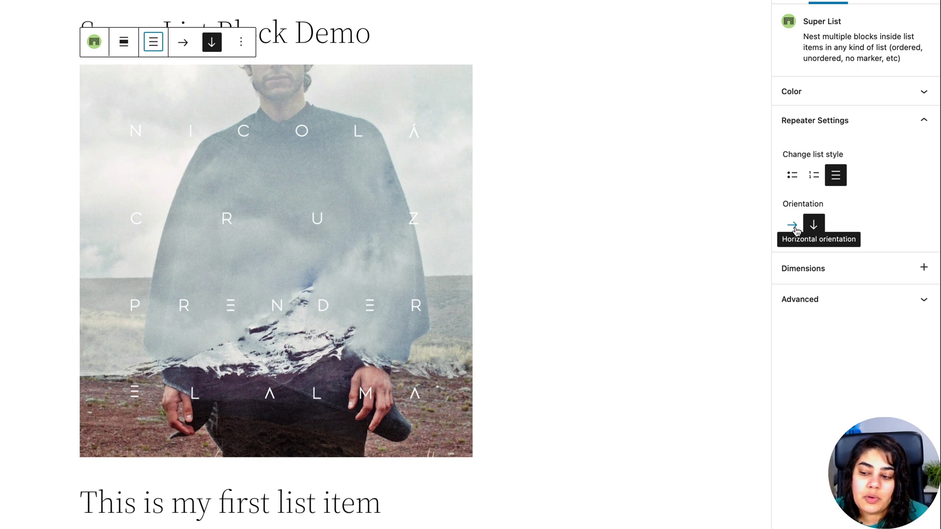
left_click(794, 227)
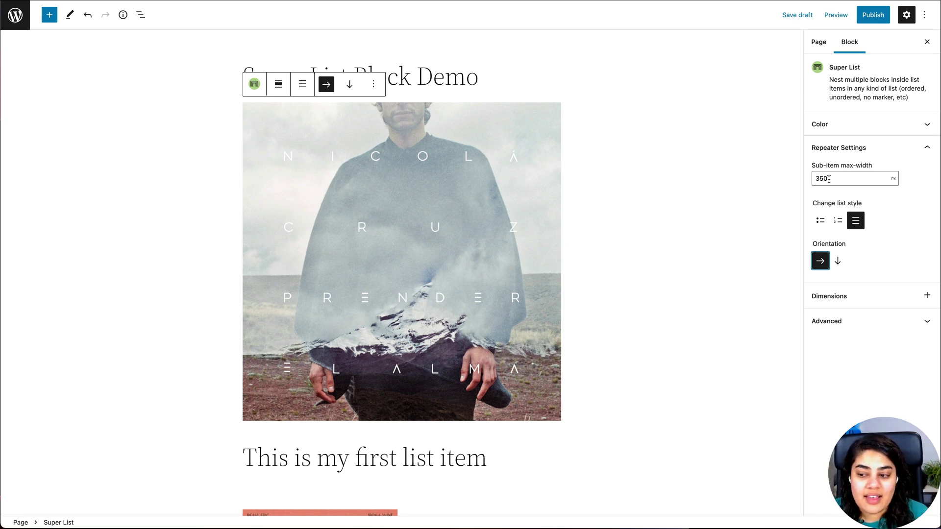
- Set the sub-item max-width to 50%, switching its unit from PX to percent
left_click_drag(829, 180, 794, 180)
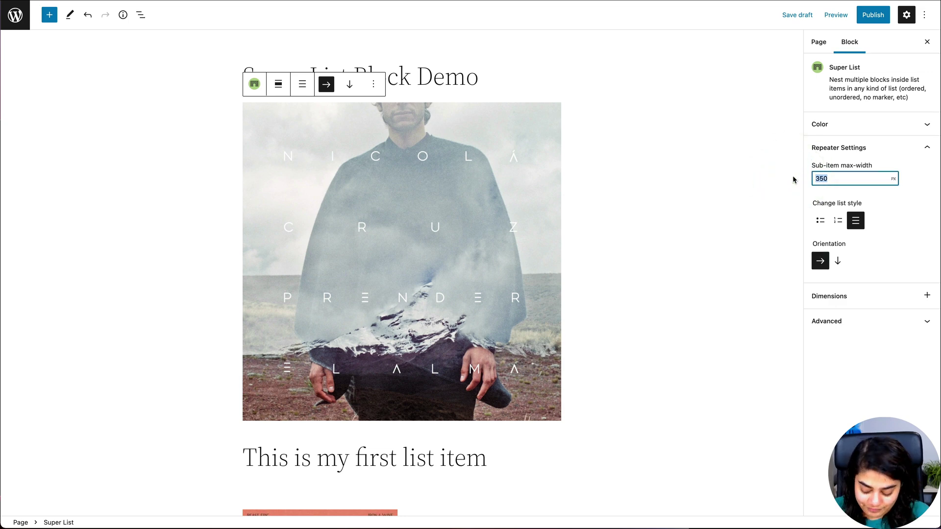
type("100")
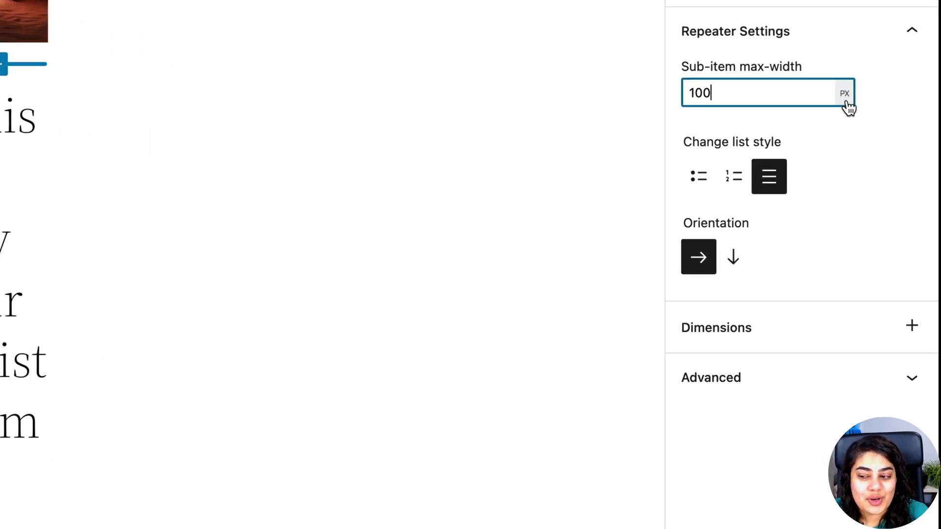
left_click(848, 107)
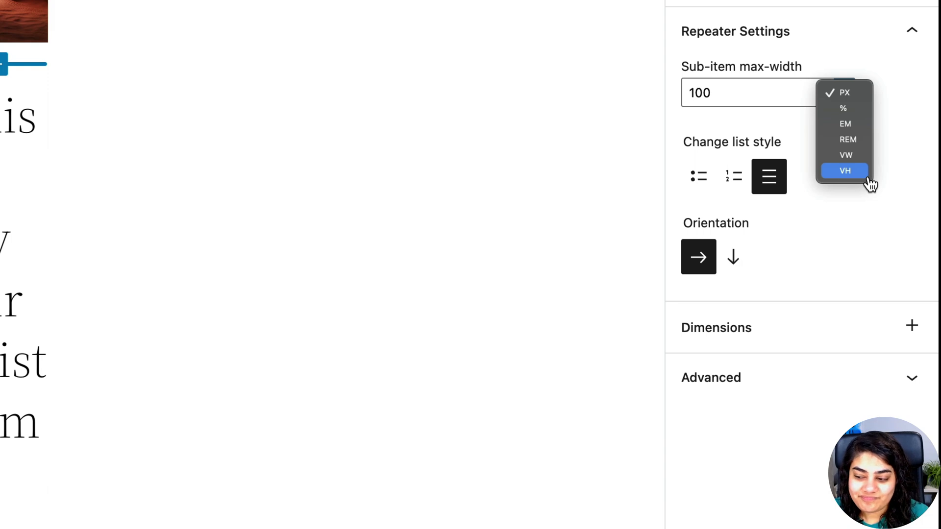
left_click(856, 109)
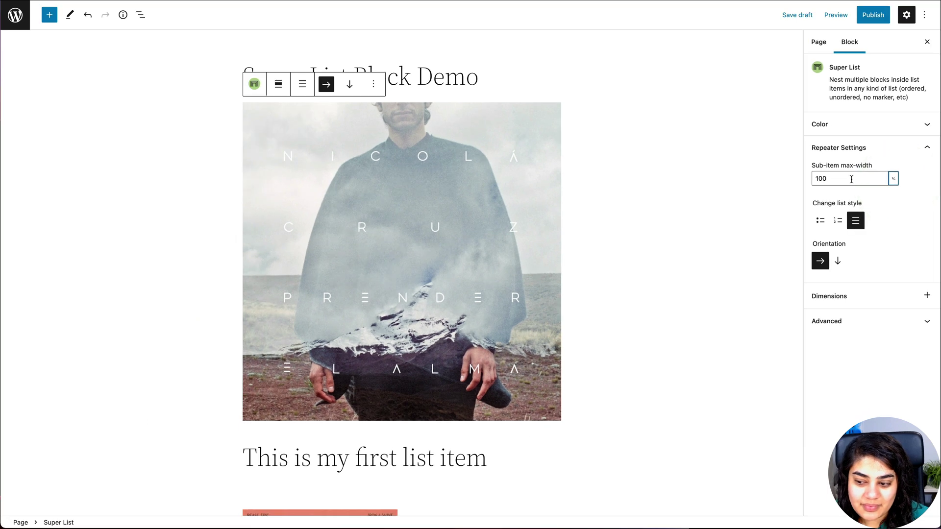
double_click(801, 141)
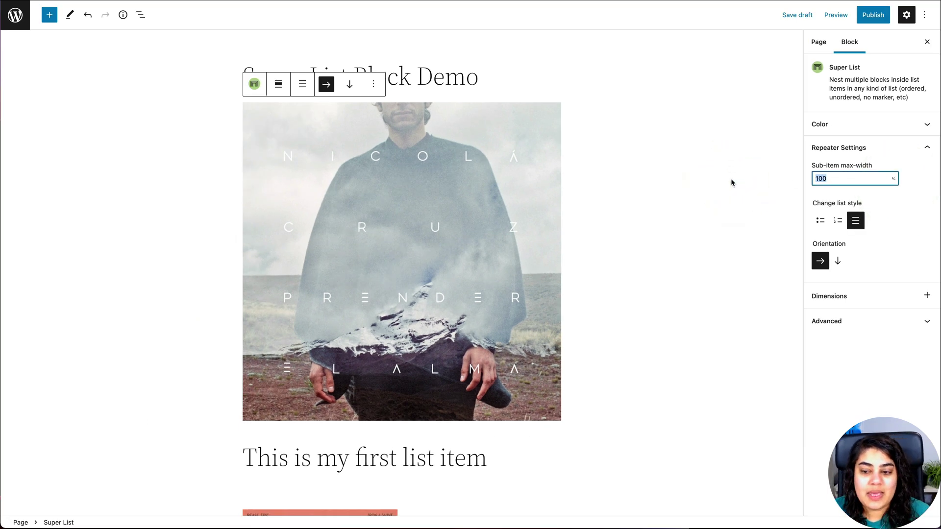
type("50")
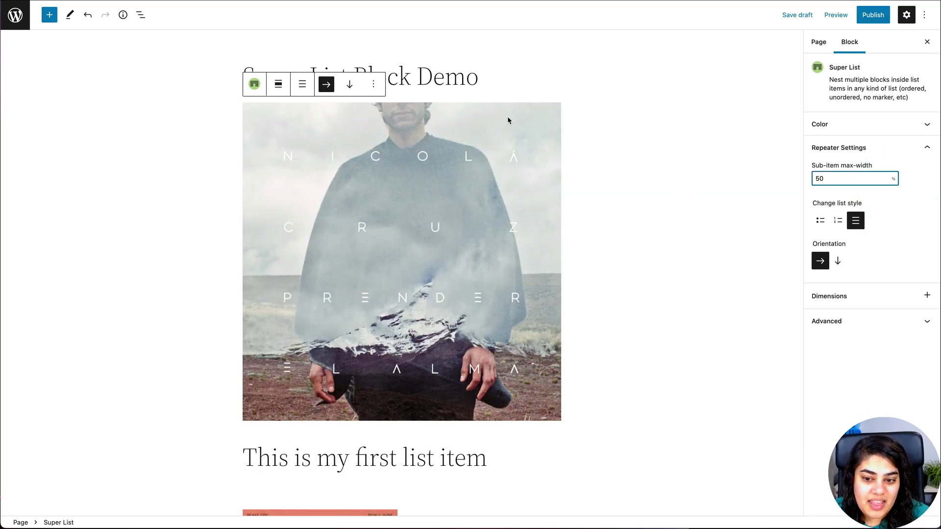
- Set the Super List block to wide width
left_click(278, 83)
left_click(320, 137)
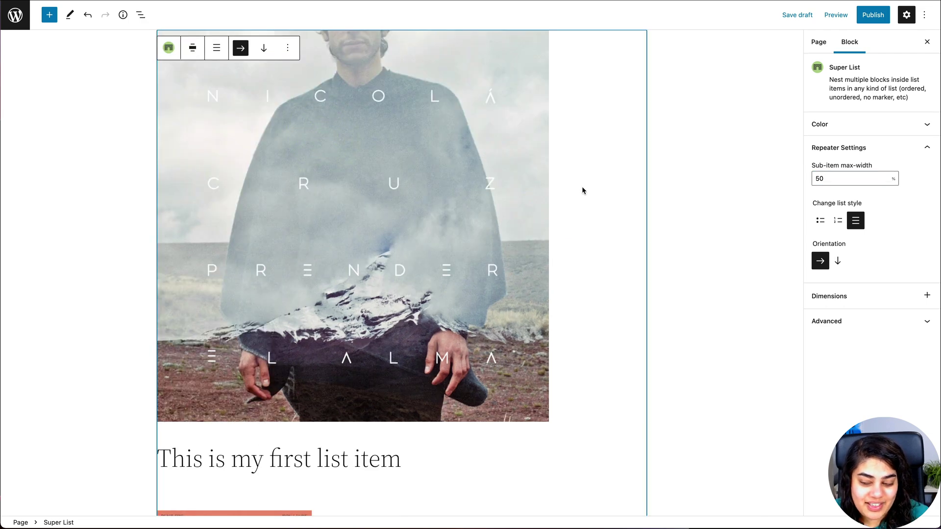
scroll(618, 194, "up", 3)
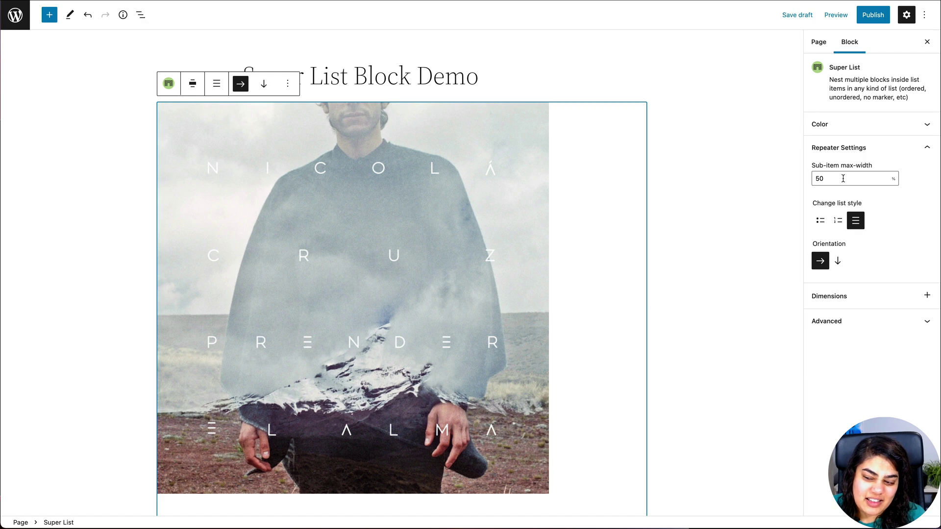
- Try sub-item max-width values of 30 and then 40, leaving the value selected for replacement
left_click(843, 179)
key("super+a")
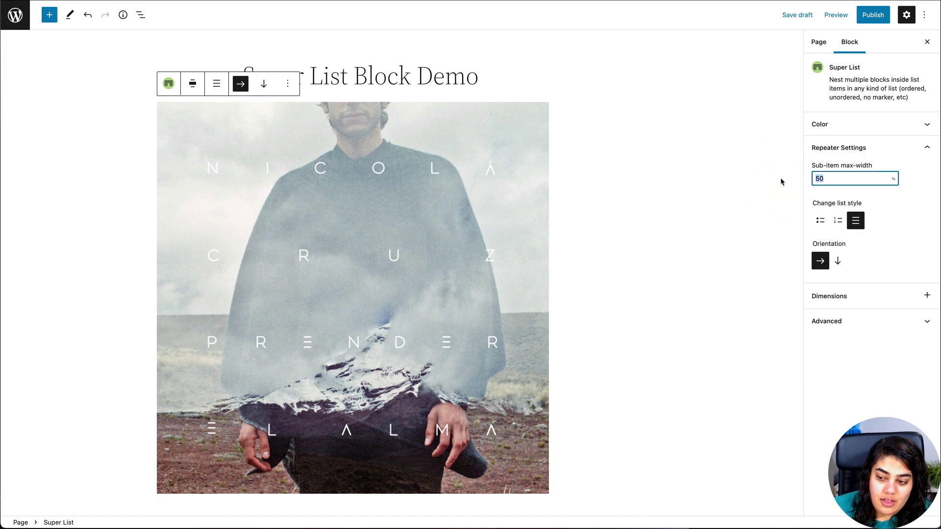
type("30")
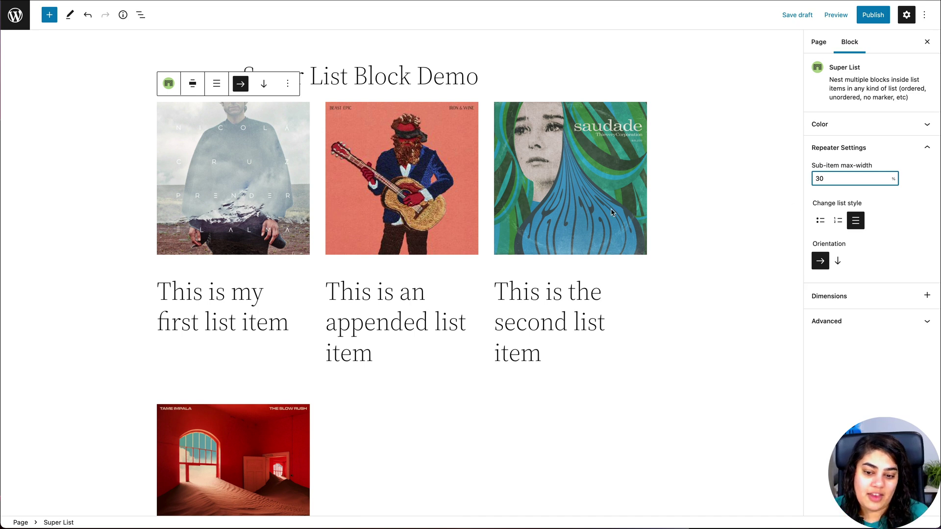
scroll(613, 210, "down", 3)
scroll(514, 265, "up", 2)
key("ctrl+a")
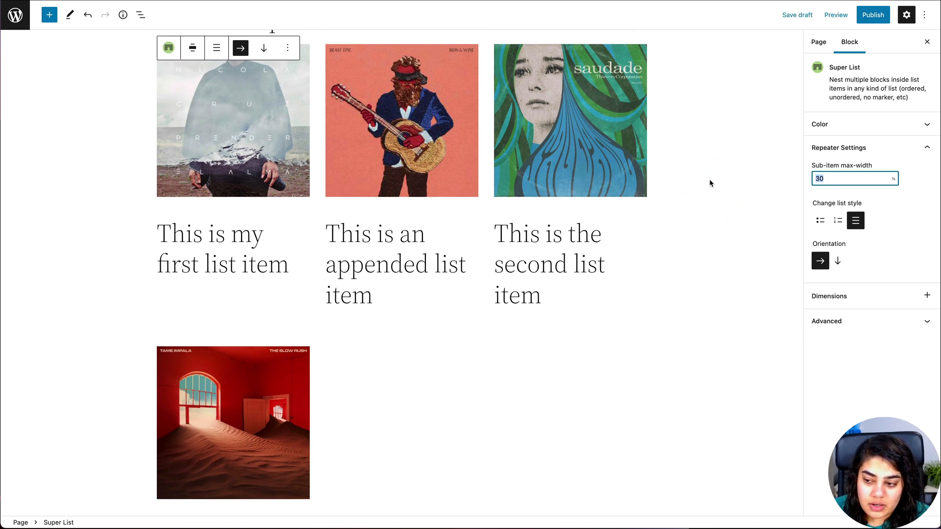
type("40.")
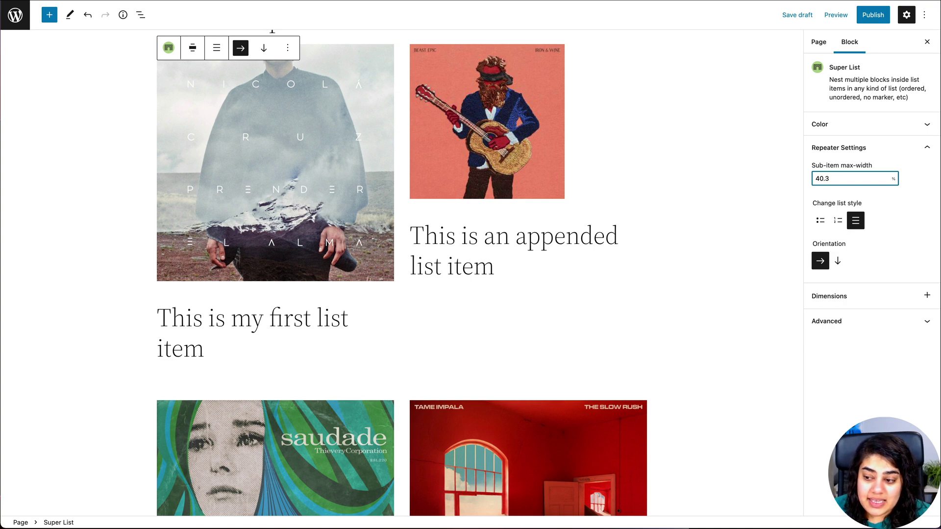
key("super+a")
- Enter 45 as the sub-item max-width and stretch the guitar cover to its column width
type("45")
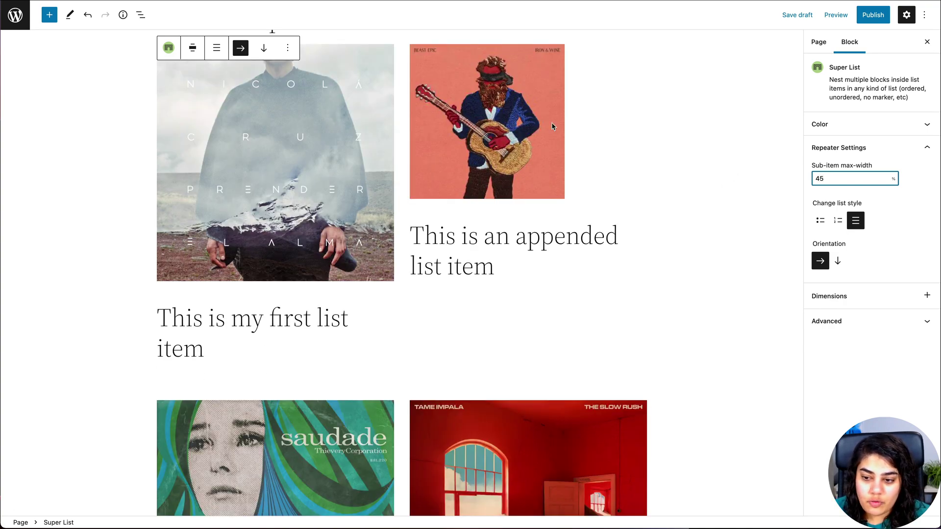
left_click(493, 119)
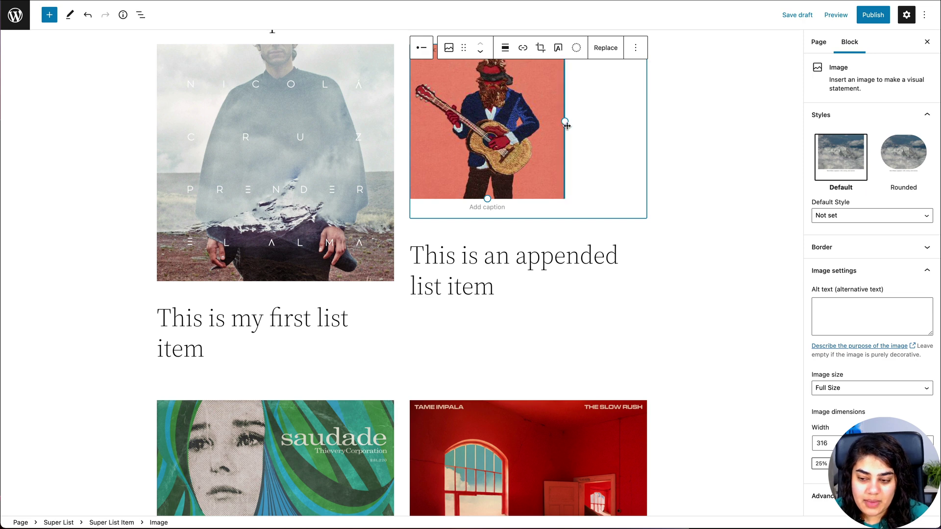
left_click_drag(571, 126, 647, 136)
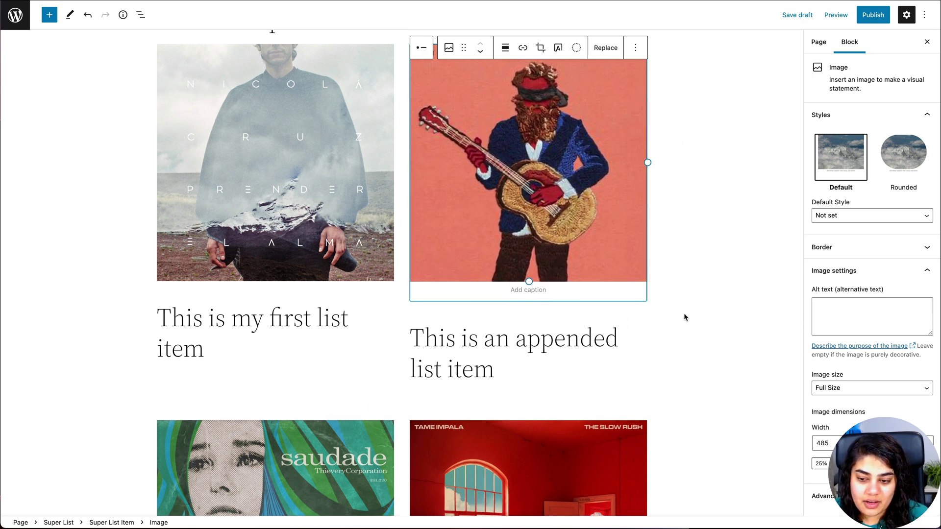
left_click(700, 251)
scroll(488, 262, "down", 7)
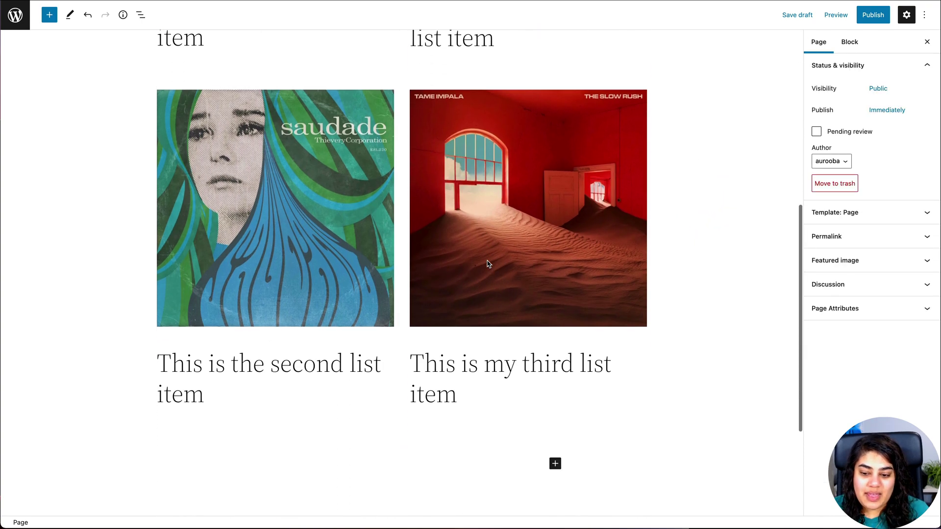
scroll(410, 235, "up", 8)
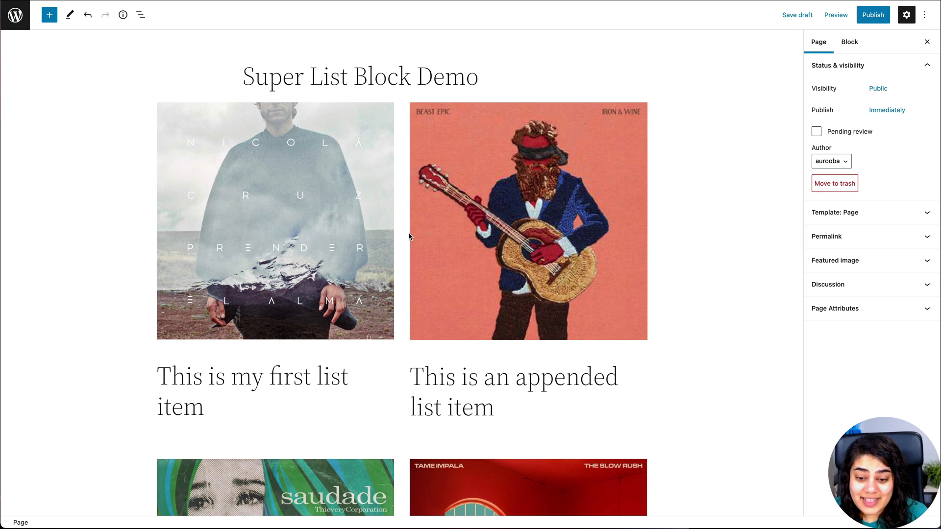
- Select a cover image, then move up to its list item and the whole Super List
left_click(588, 179)
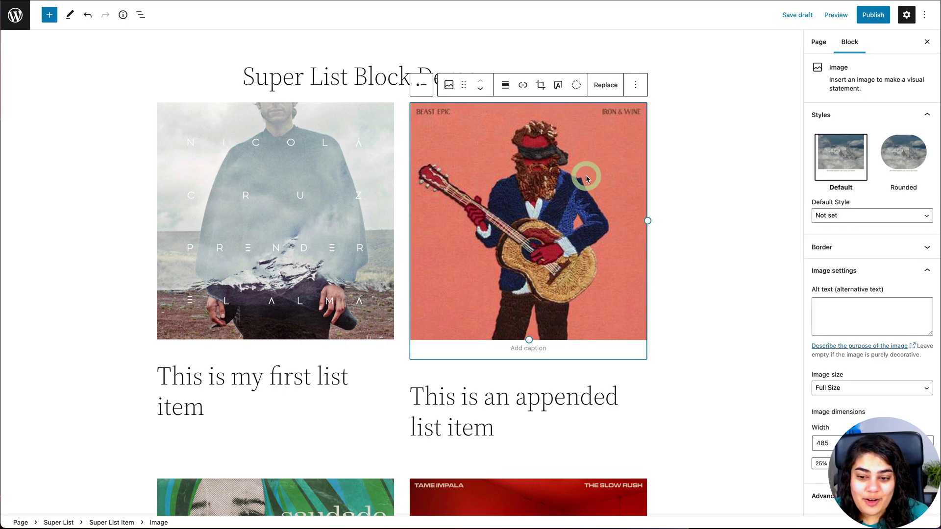
left_click(231, 149)
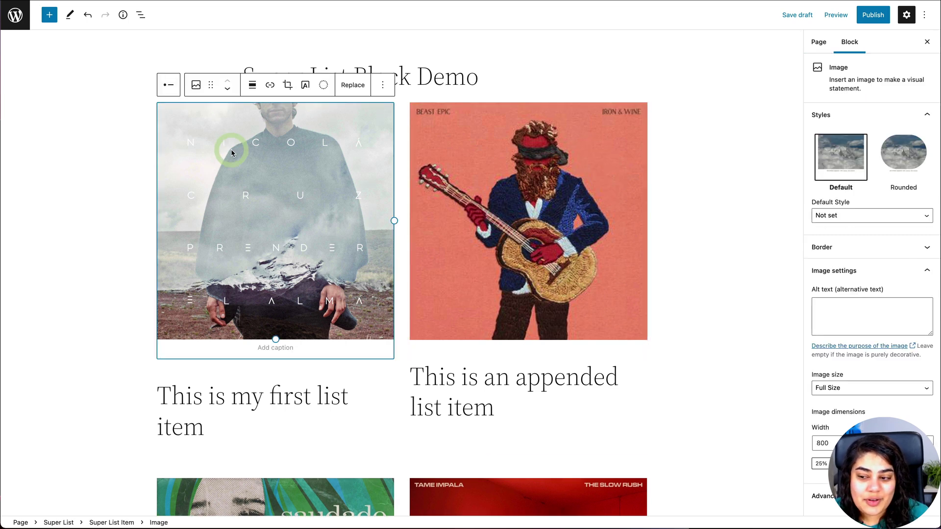
left_click(166, 86)
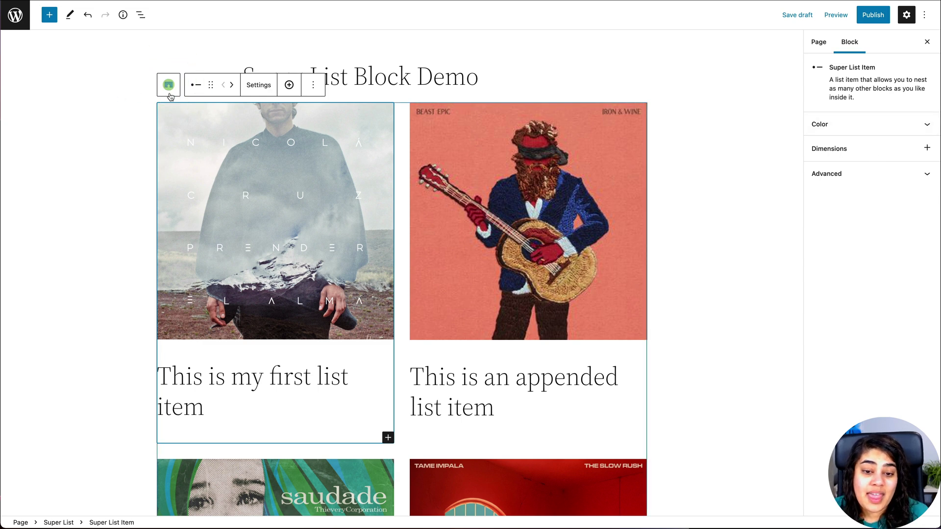
left_click(265, 85)
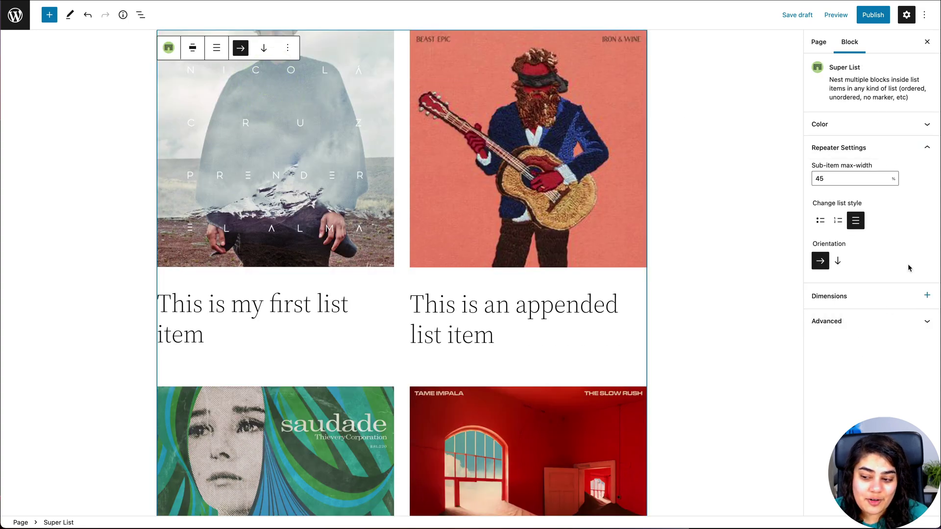
- Give the Super List a dark green background and white text
left_click(851, 129)
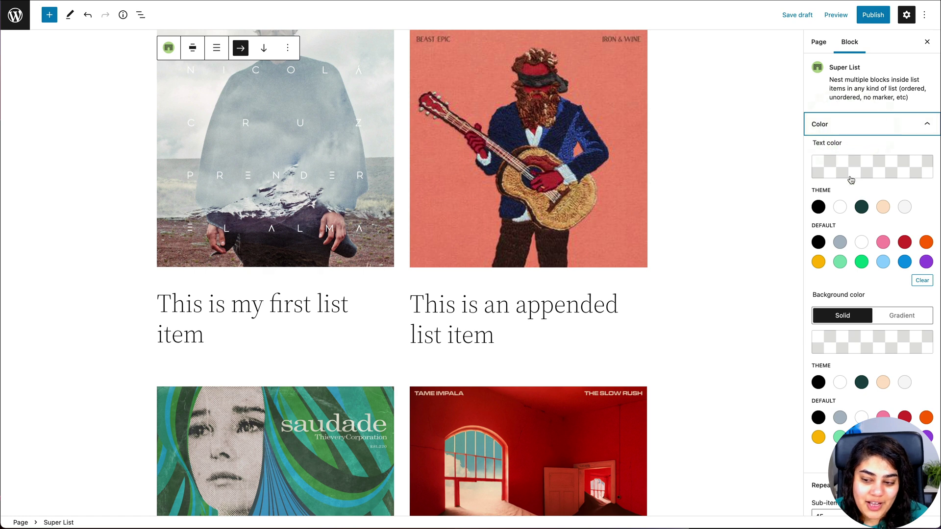
left_click(862, 208)
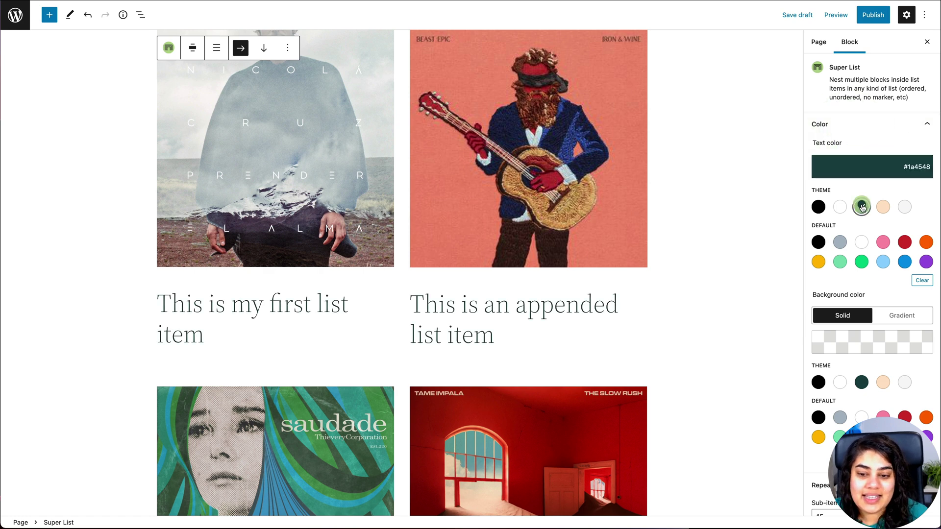
left_click(862, 208)
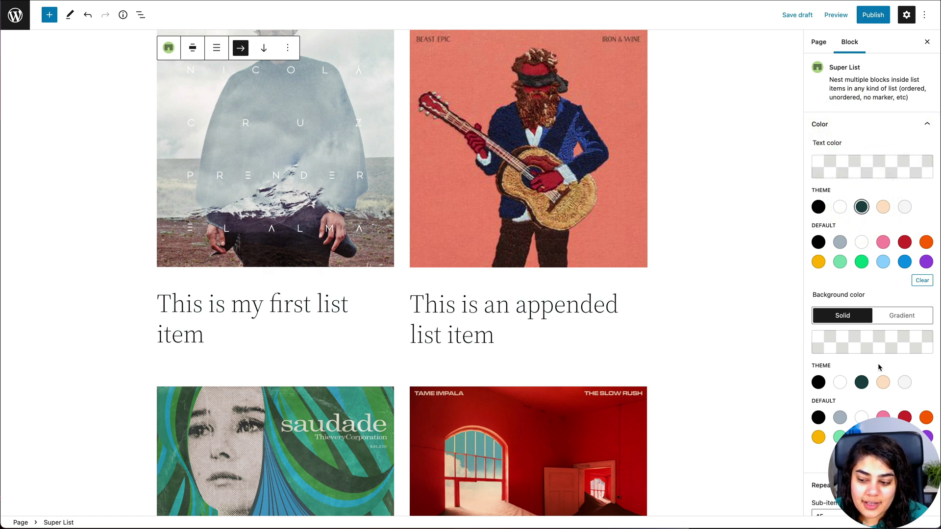
left_click(862, 383)
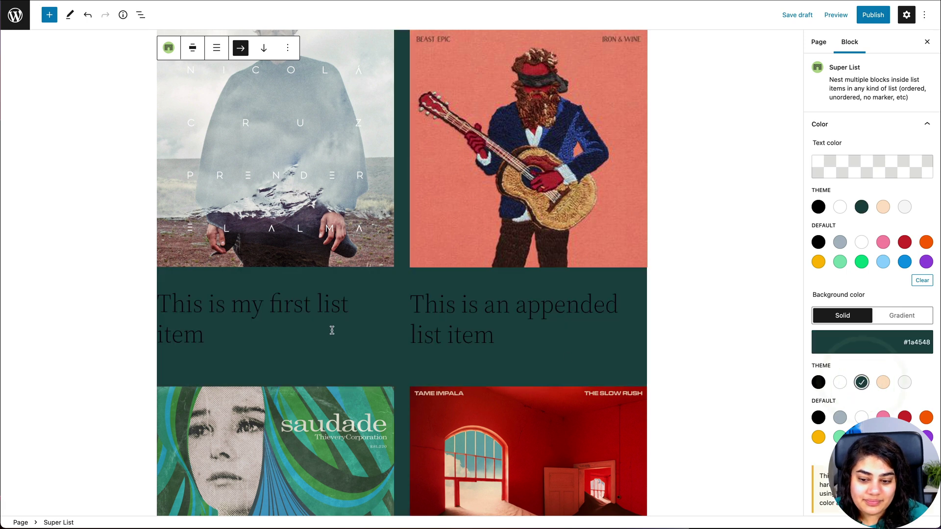
scroll(331, 332, "up", 2)
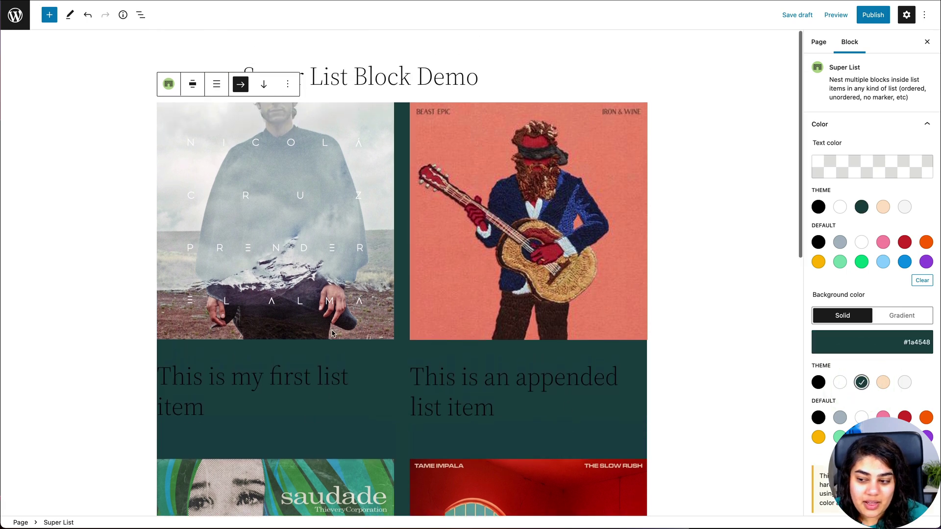
left_click(840, 207)
scroll(490, 301, "down", 10)
scroll(492, 304, "up", 2)
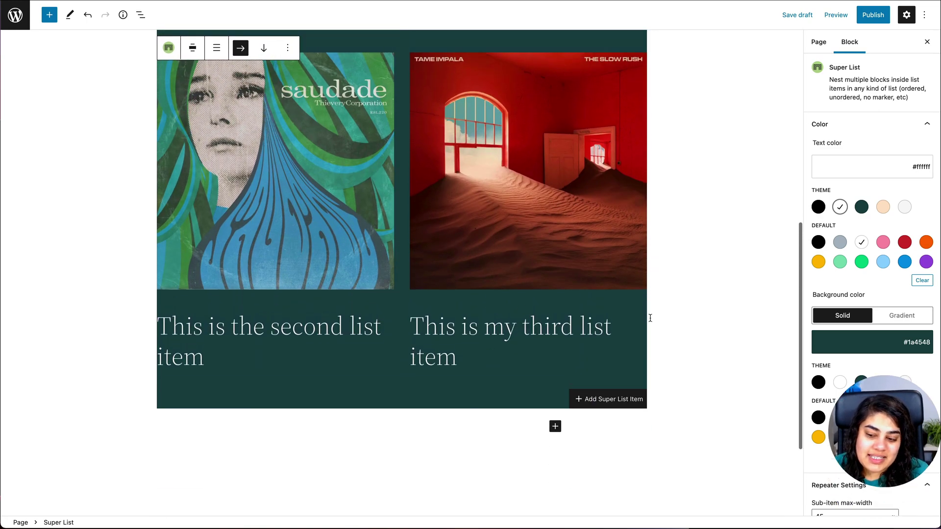
scroll(921, 383, "down", 3)
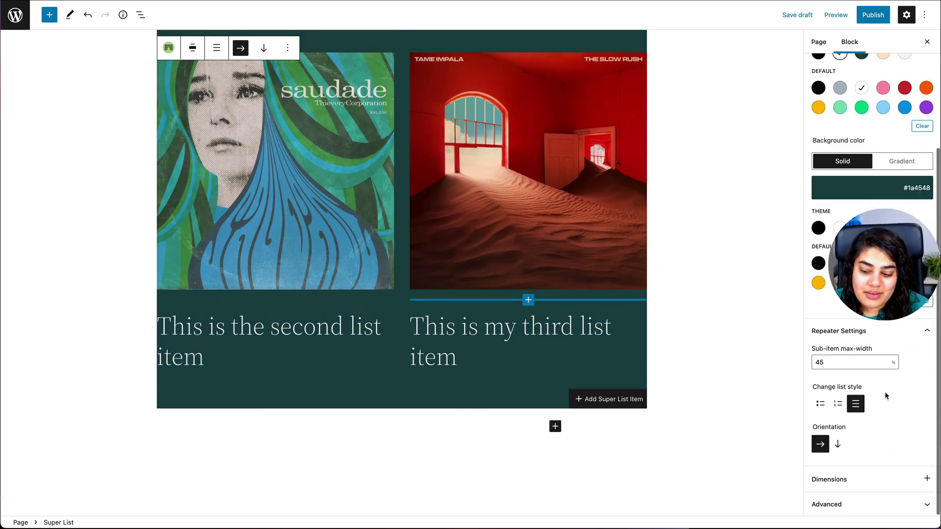
- Add padding of 1 rem to the Super List
left_click(927, 480)
left_click(861, 415)
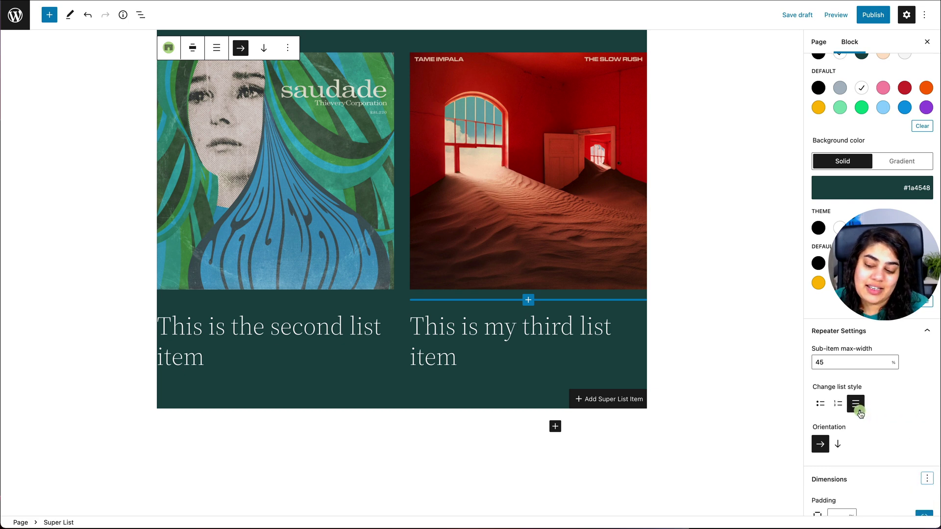
scroll(861, 426, "down", 1)
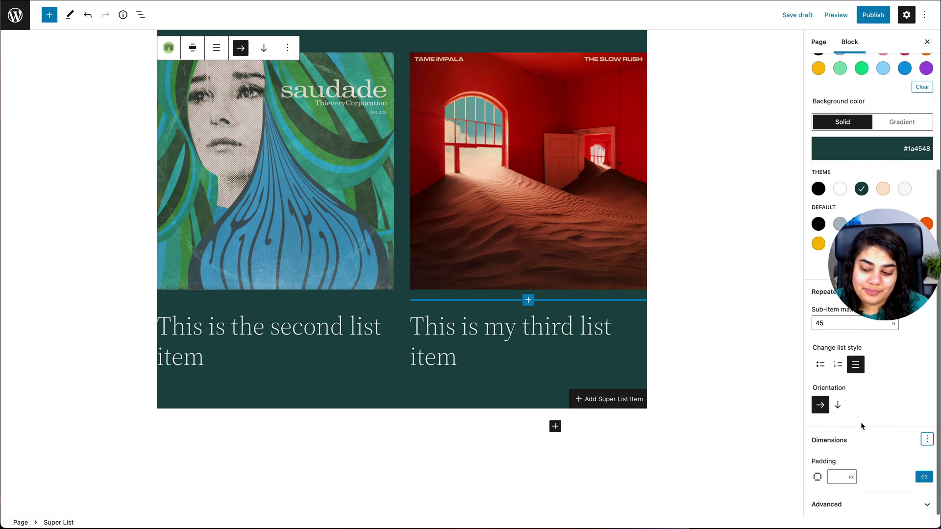
left_click(853, 477)
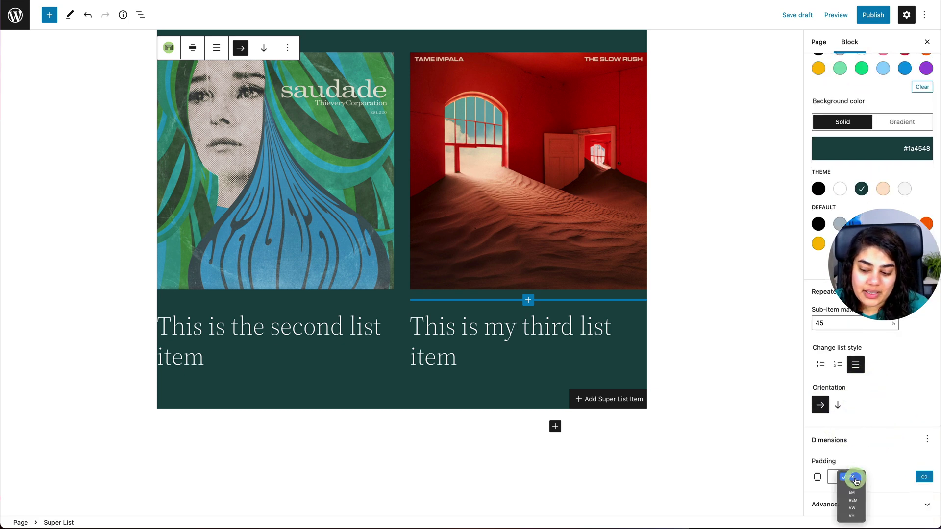
left_click(857, 502)
left_click(830, 478)
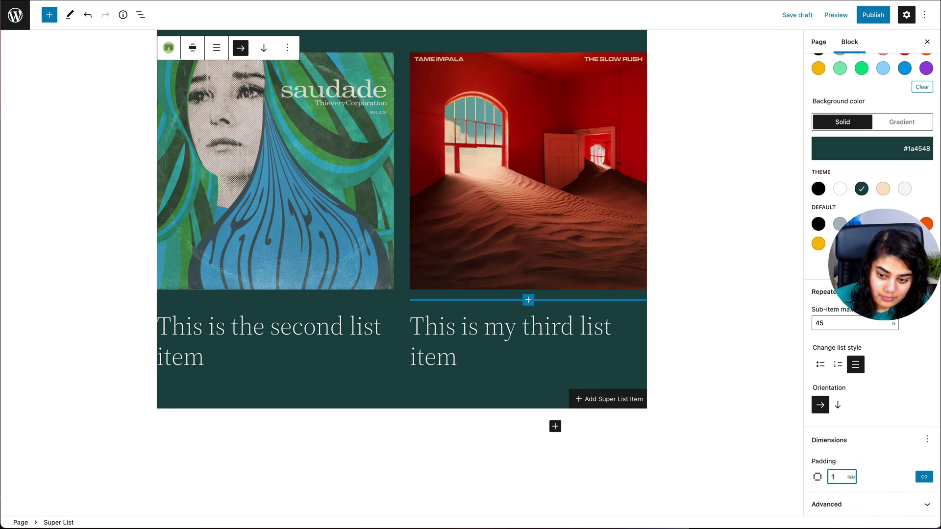
type("1")
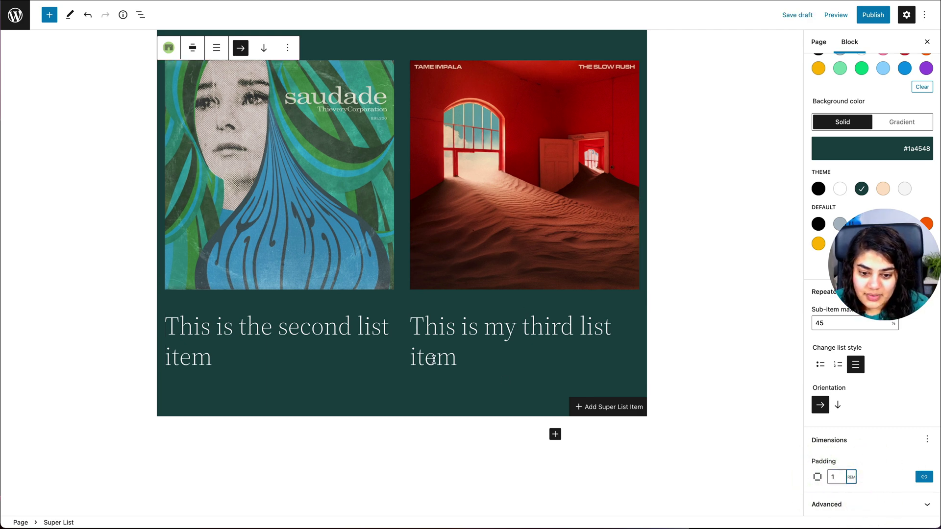
scroll(434, 363, "up", 4)
scroll(434, 363, "up", 5)
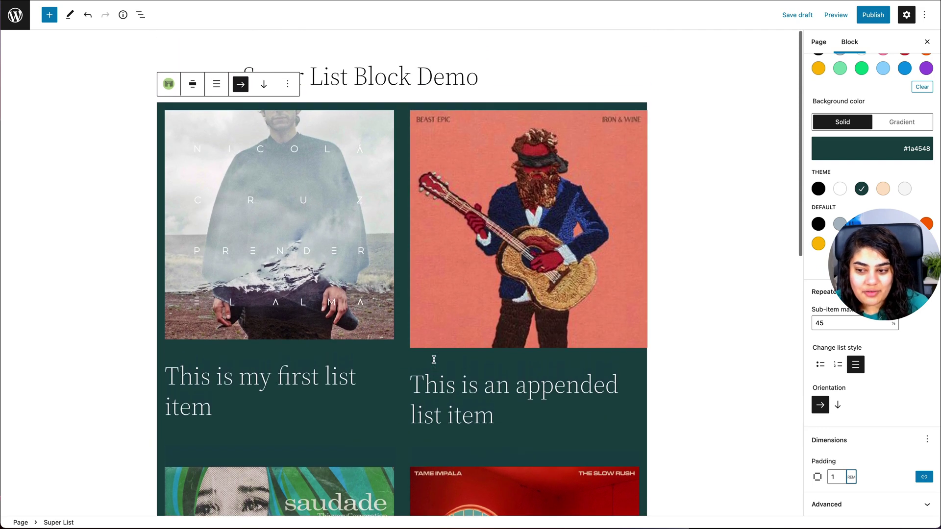
- Shrink the guitar cover slightly, keeping full image size and the default style
left_click(576, 345)
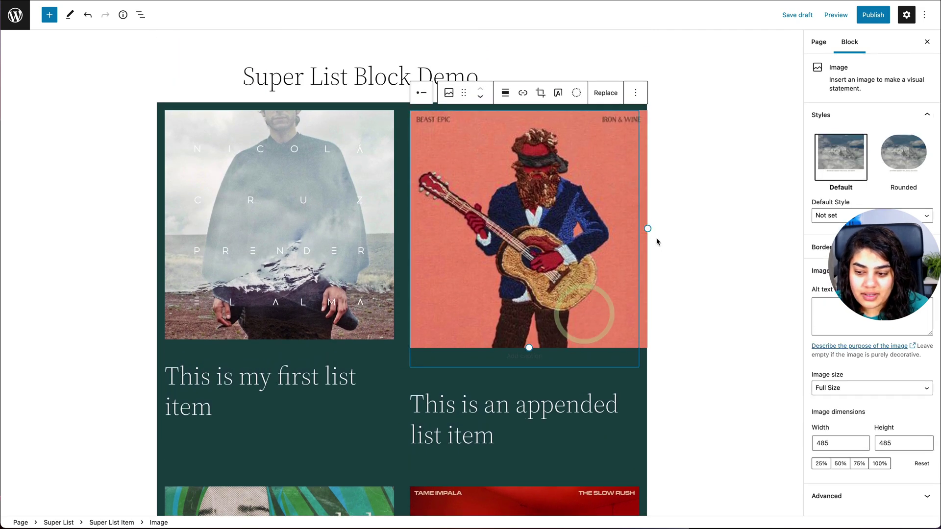
left_click_drag(647, 230, 640, 230)
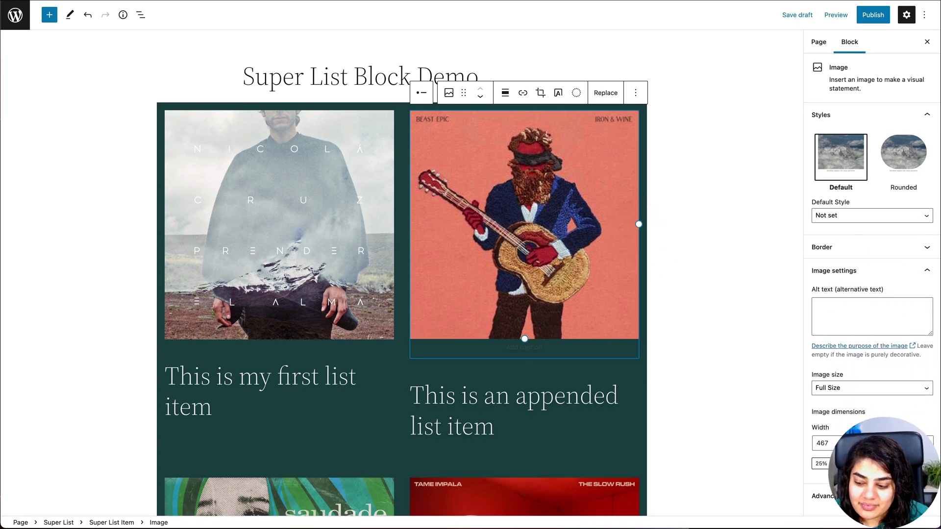
left_click(821, 463)
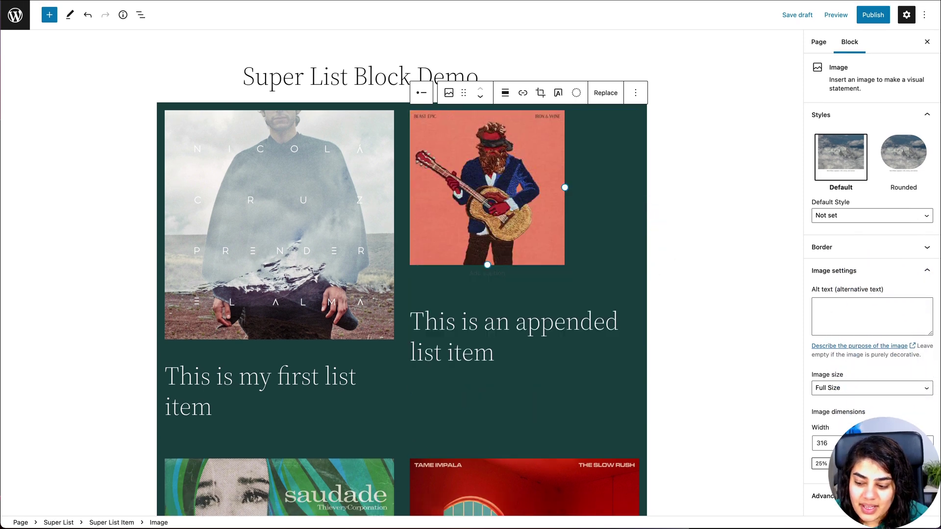
left_click(840, 395)
left_click(836, 387)
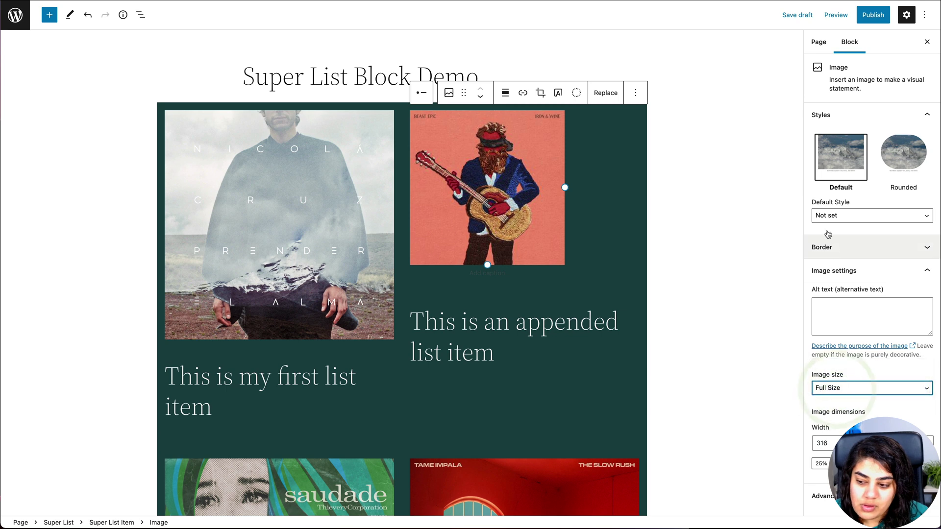
left_click(826, 215)
left_click(819, 214)
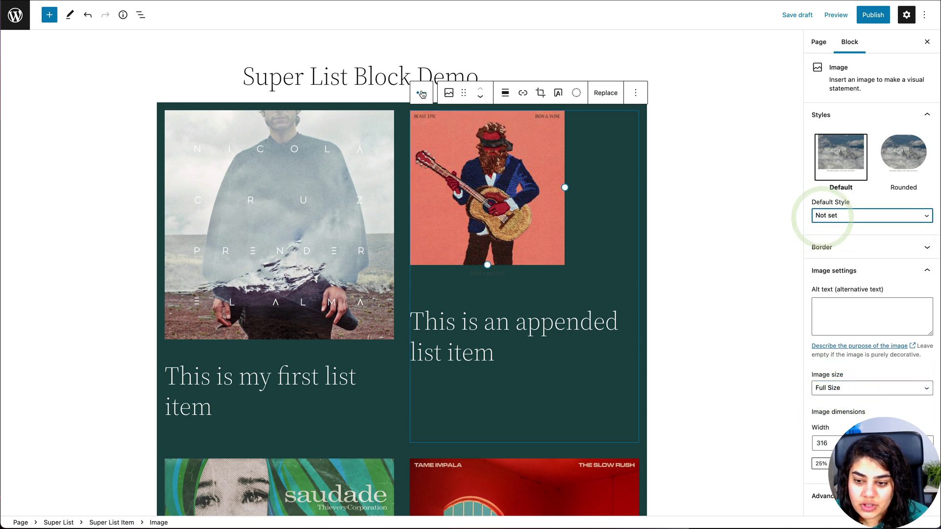
- Replace the guitar cover with the Kevin Morby album art image file
left_click(606, 93)
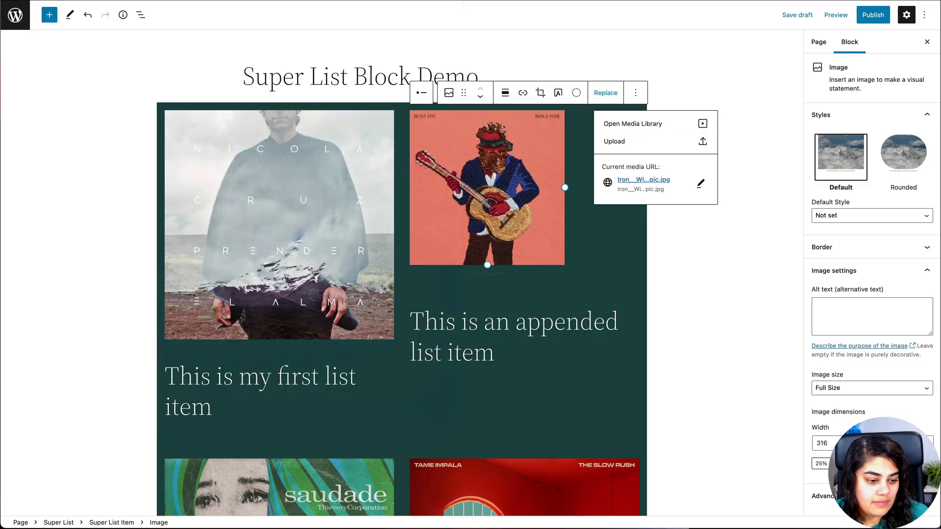
left_click_drag(113, 195, 294, 319)
left_click(672, 322)
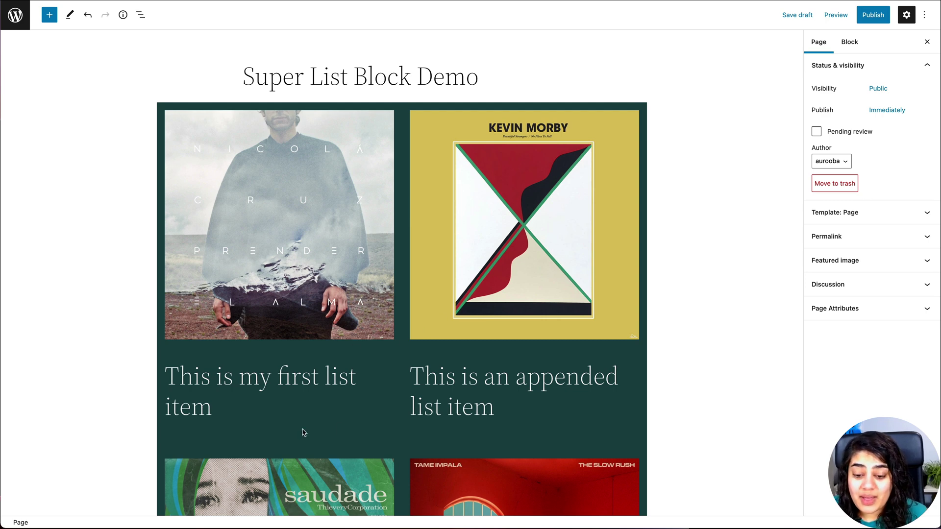
- Give the appended list item a peach background and dark green text
left_click(483, 361)
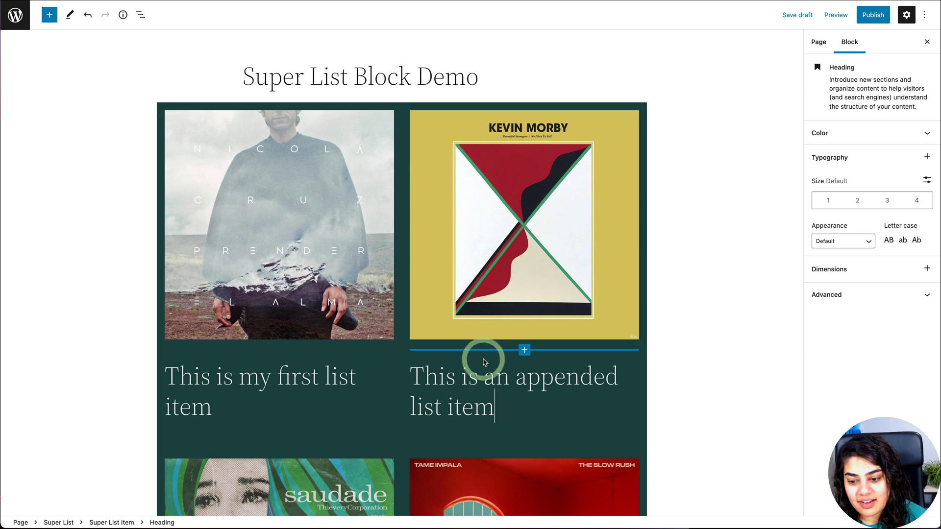
left_click(466, 145)
left_click(421, 93)
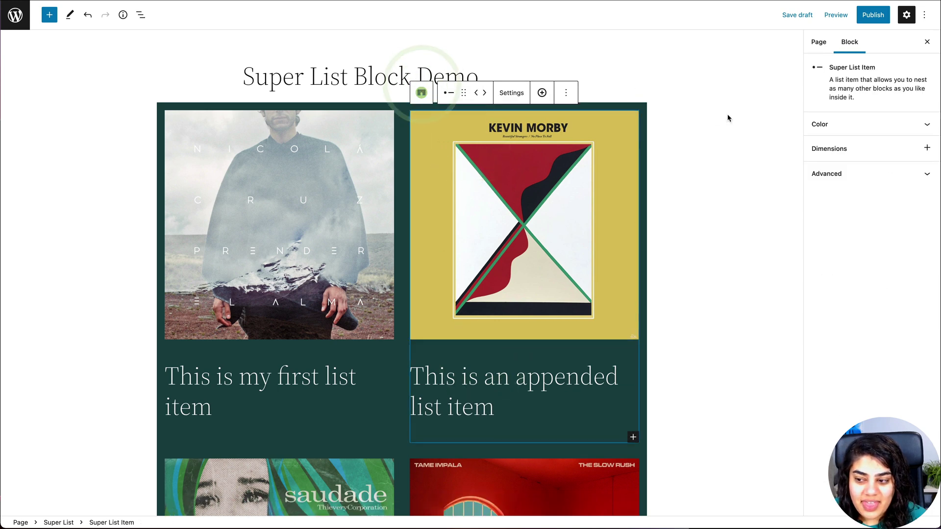
left_click(926, 124)
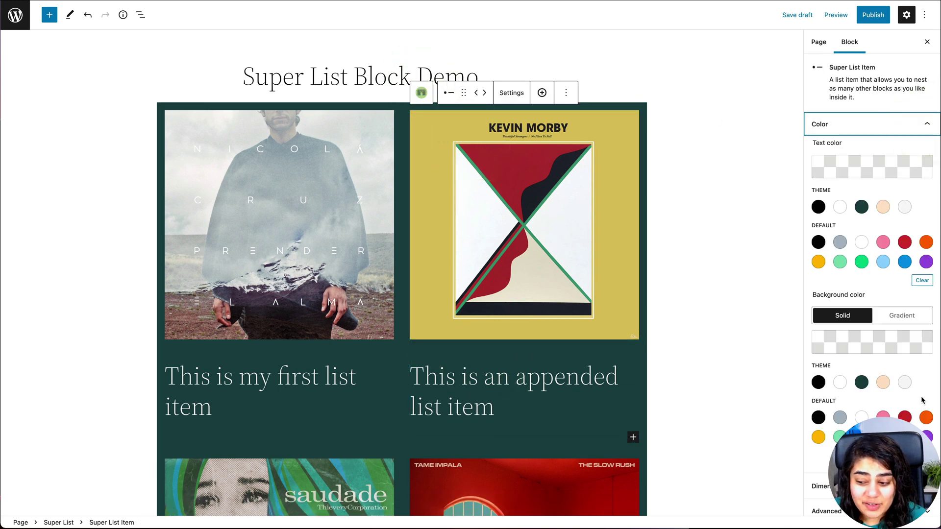
left_click(884, 389)
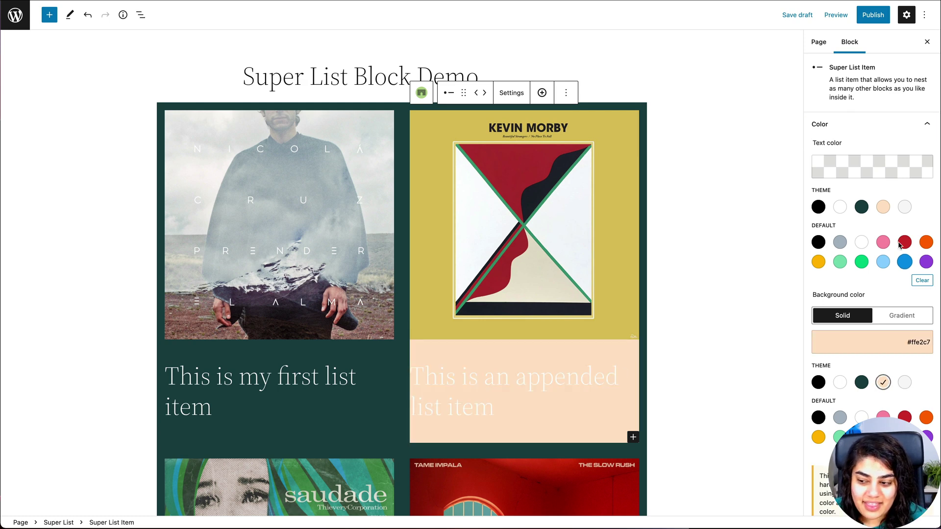
left_click(862, 207)
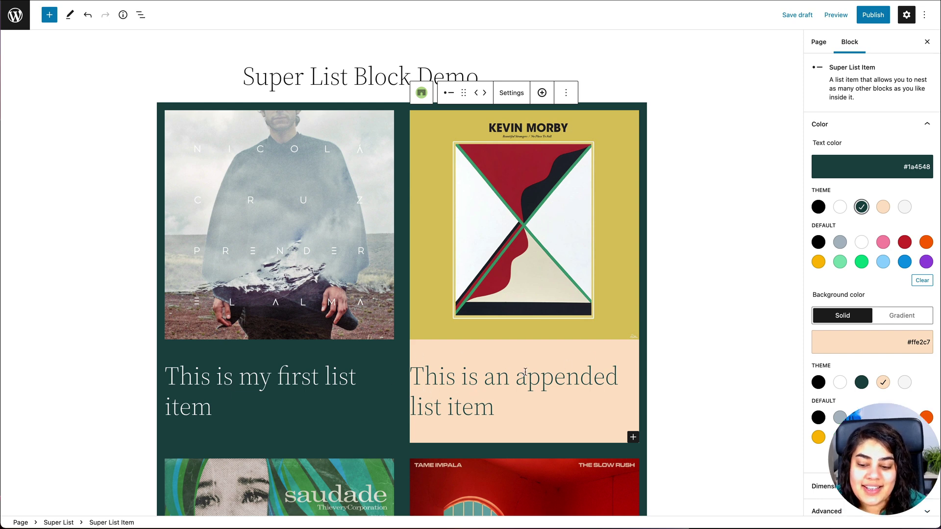
- Add padding of 1 rem to the appended list item
scroll(901, 465, "down", 1)
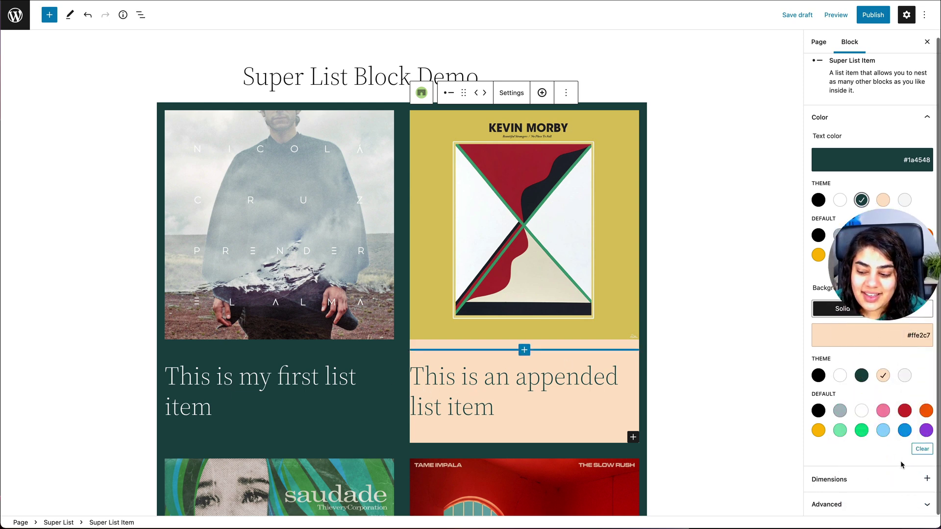
left_click(927, 478)
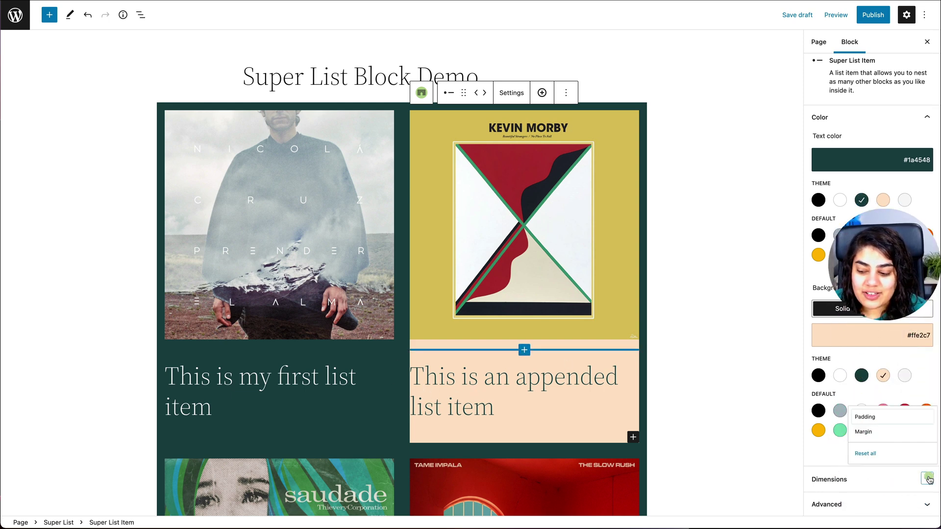
left_click(881, 417)
scroll(873, 437, "down", 2)
left_click(849, 476)
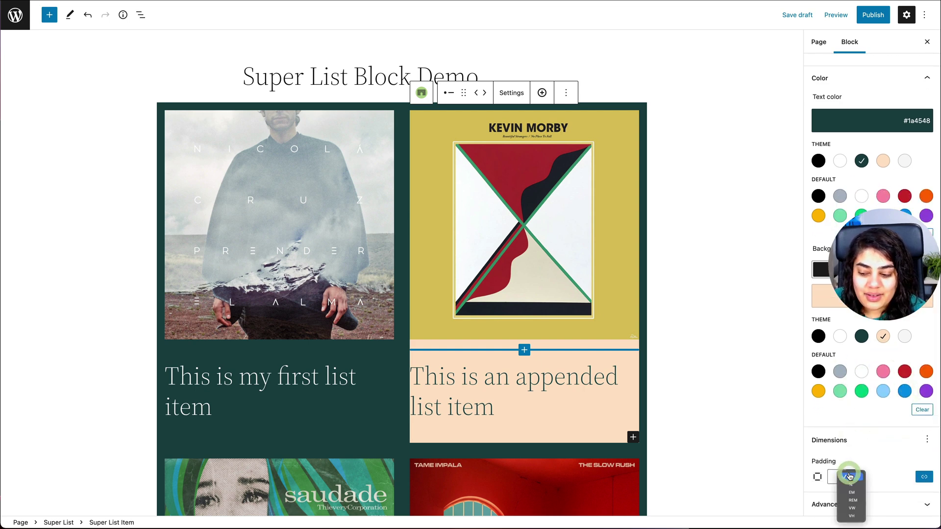
left_click(853, 500)
left_click(839, 477)
type("1")
left_click(706, 225)
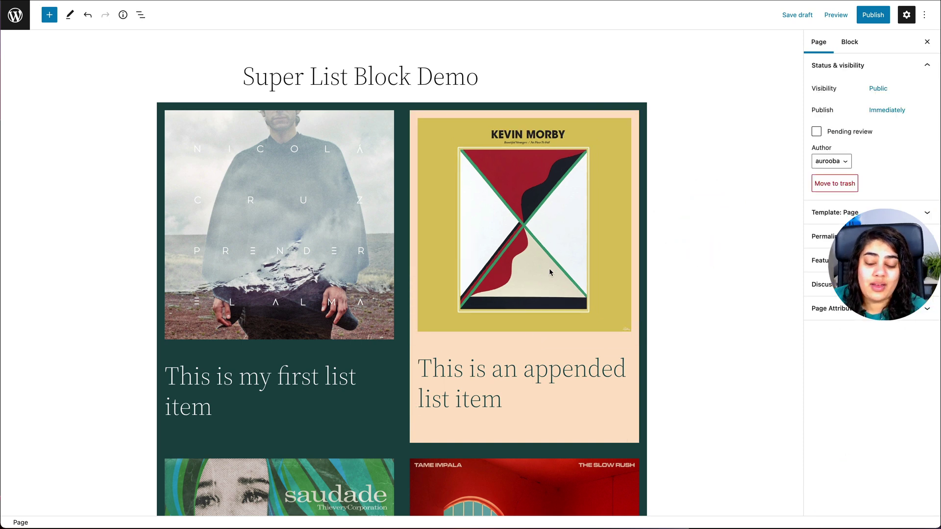
- Preview the page at tablet width and scroll through it
scroll(549, 273, "down", 8)
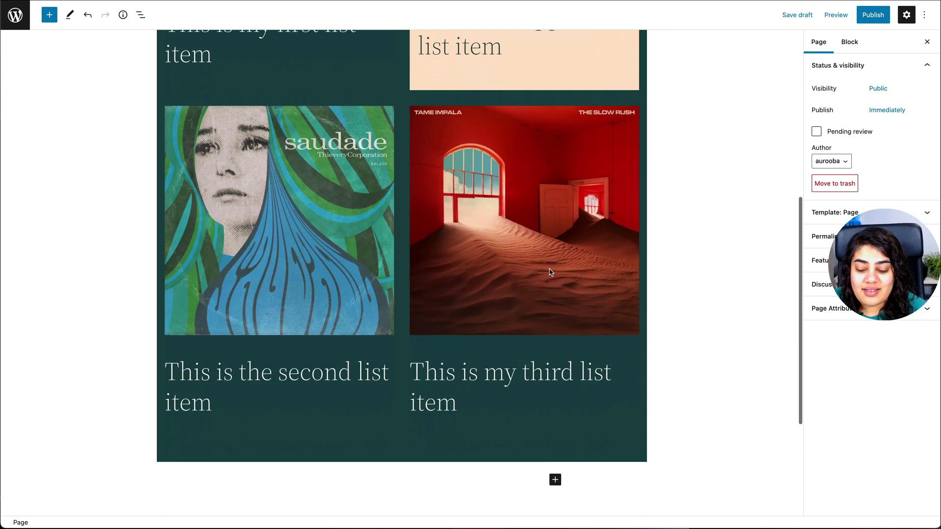
scroll(551, 272, "up", 9)
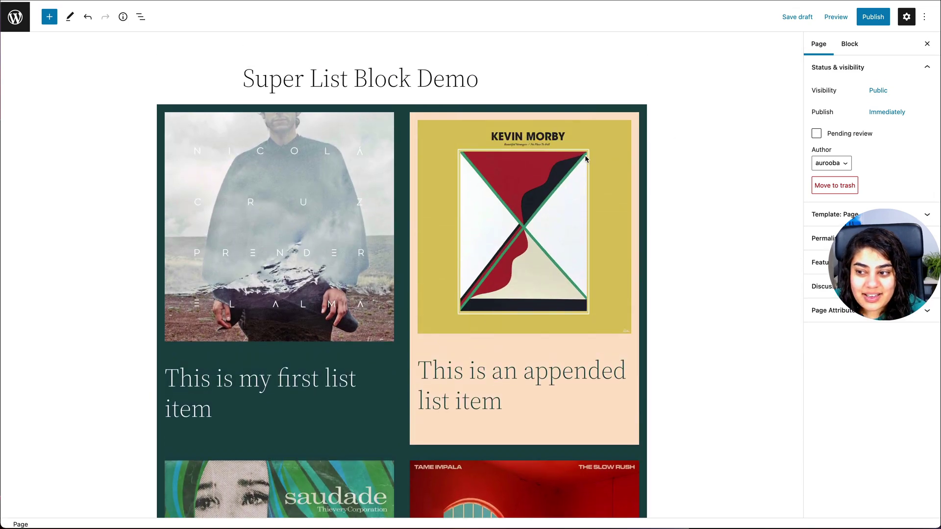
left_click(835, 16)
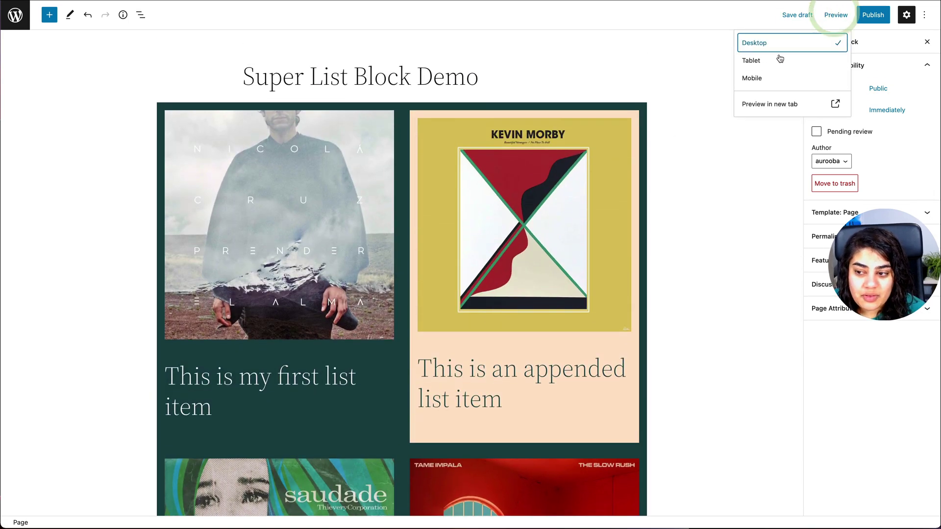
left_click(775, 61)
scroll(477, 241, "down", 4)
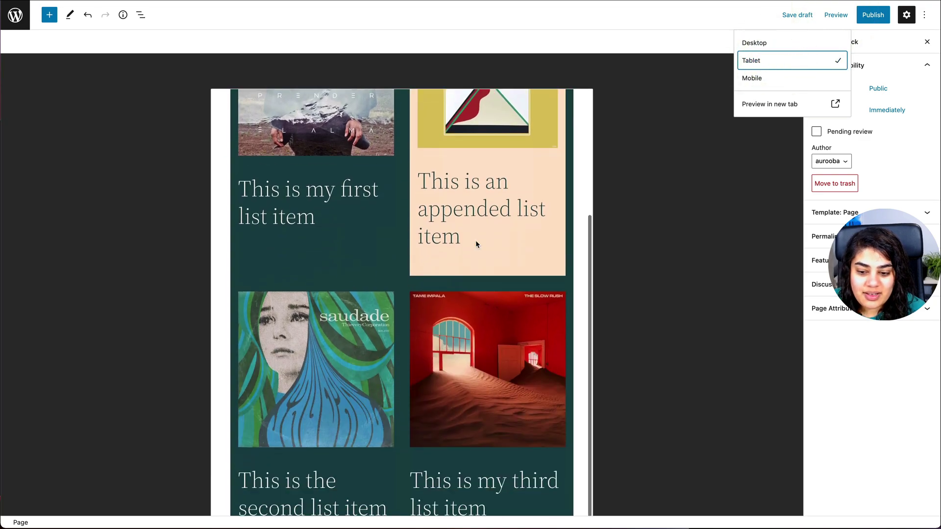
scroll(475, 243, "up", 4)
- Switch the preview to mobile width and scroll through the single-column album list
left_click(762, 78)
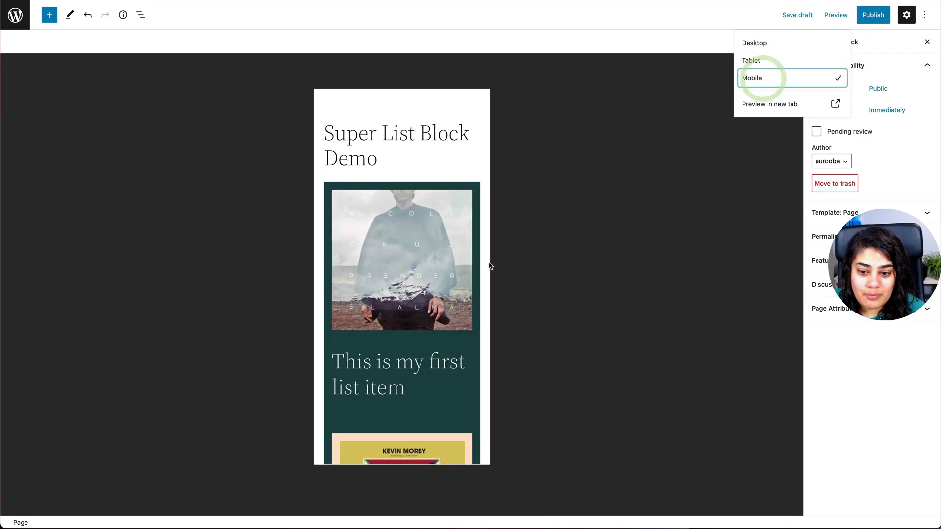
scroll(456, 314, "down", 8)
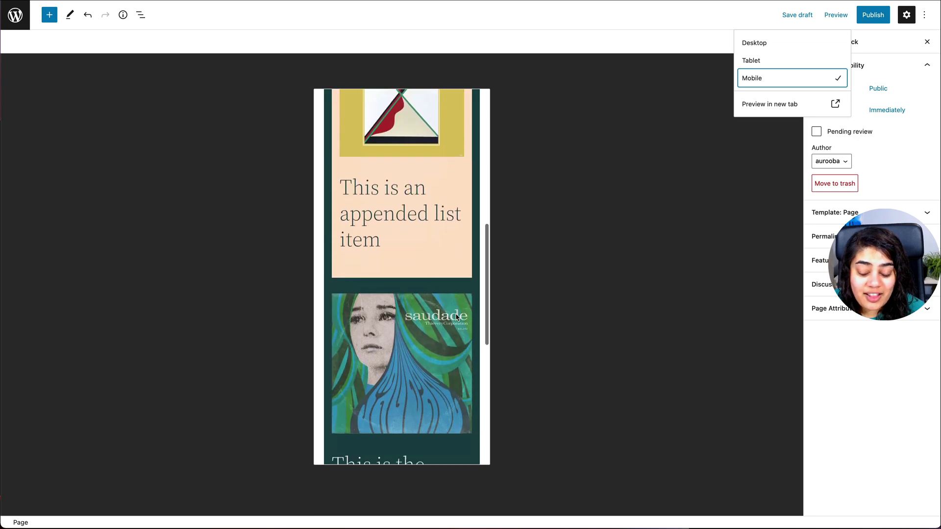
scroll(456, 317, "down", 6)
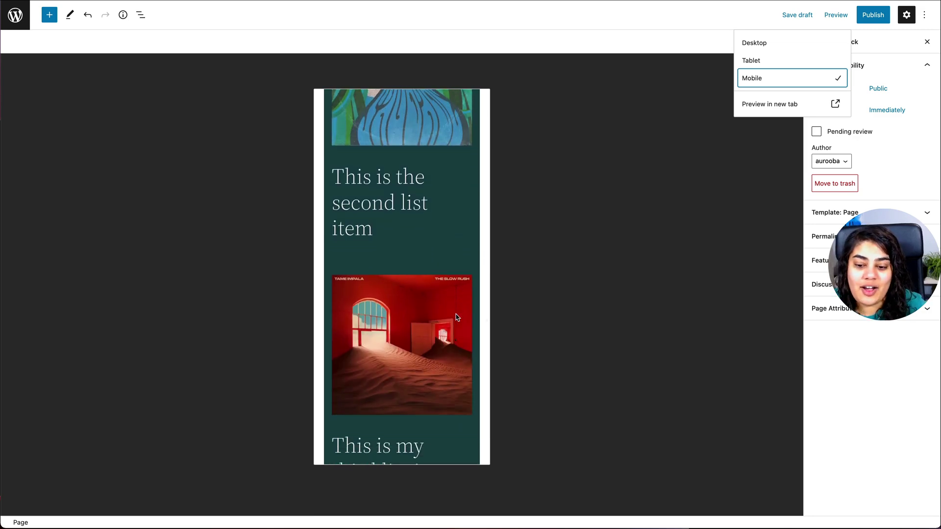
scroll(456, 317, "down", 3)
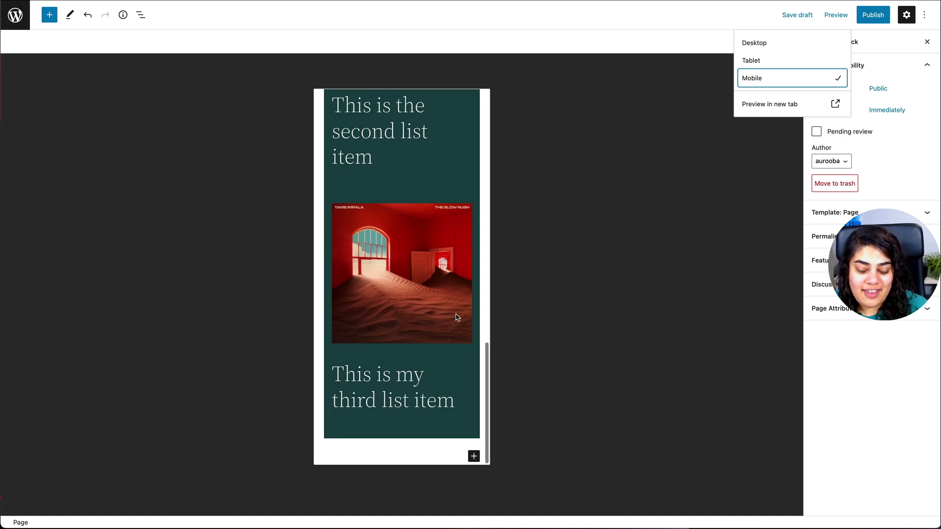
scroll(456, 318, "up", 10)
scroll(456, 317, "up", 5)
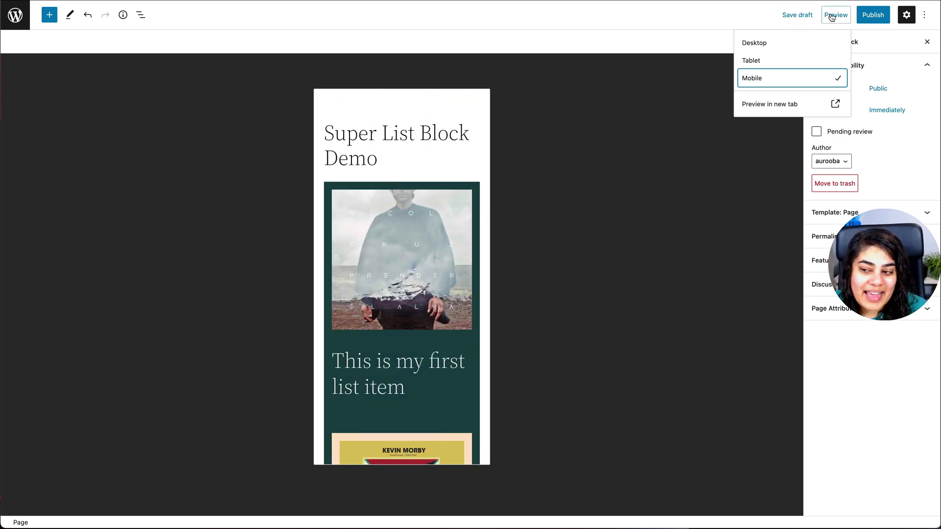
- Switch the preview back to Desktop and scroll to the top of the page
left_click(774, 46)
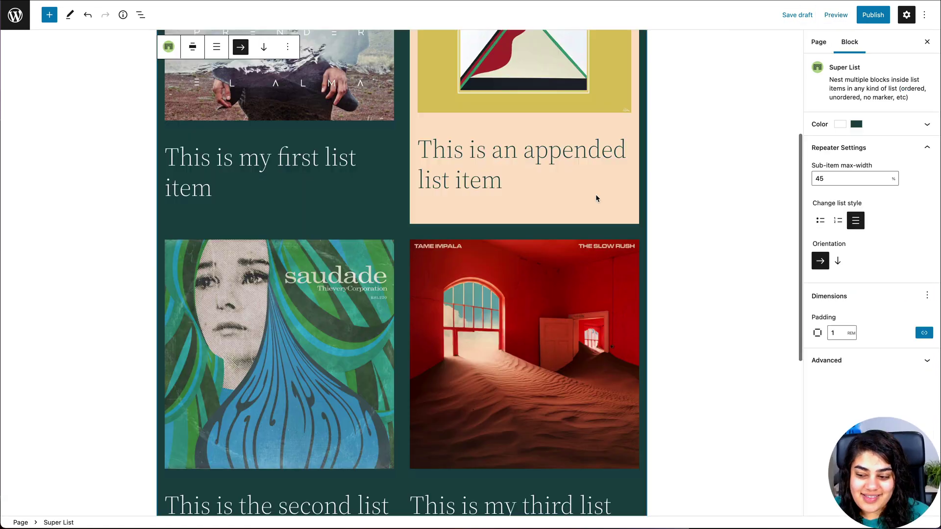
scroll(596, 194, "down", 4)
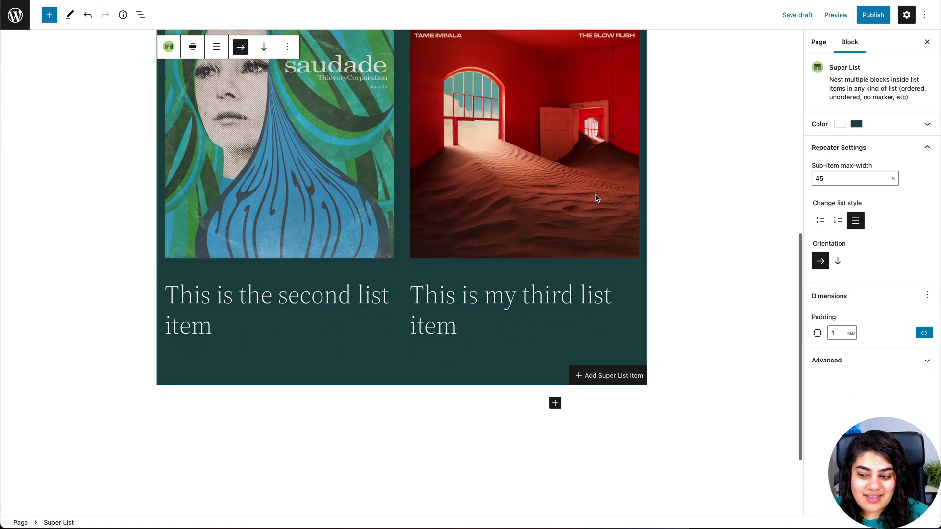
scroll(596, 194, "up", 7)
scroll(595, 194, "up", 2)
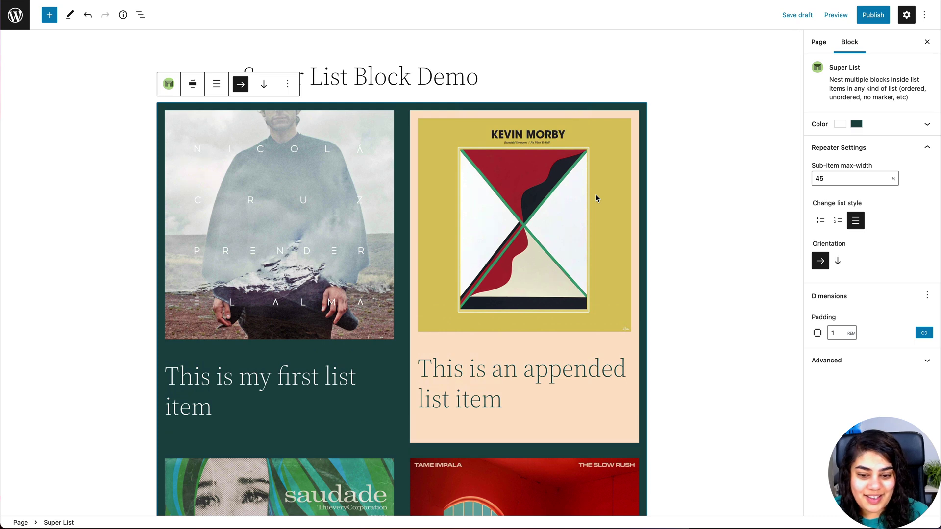